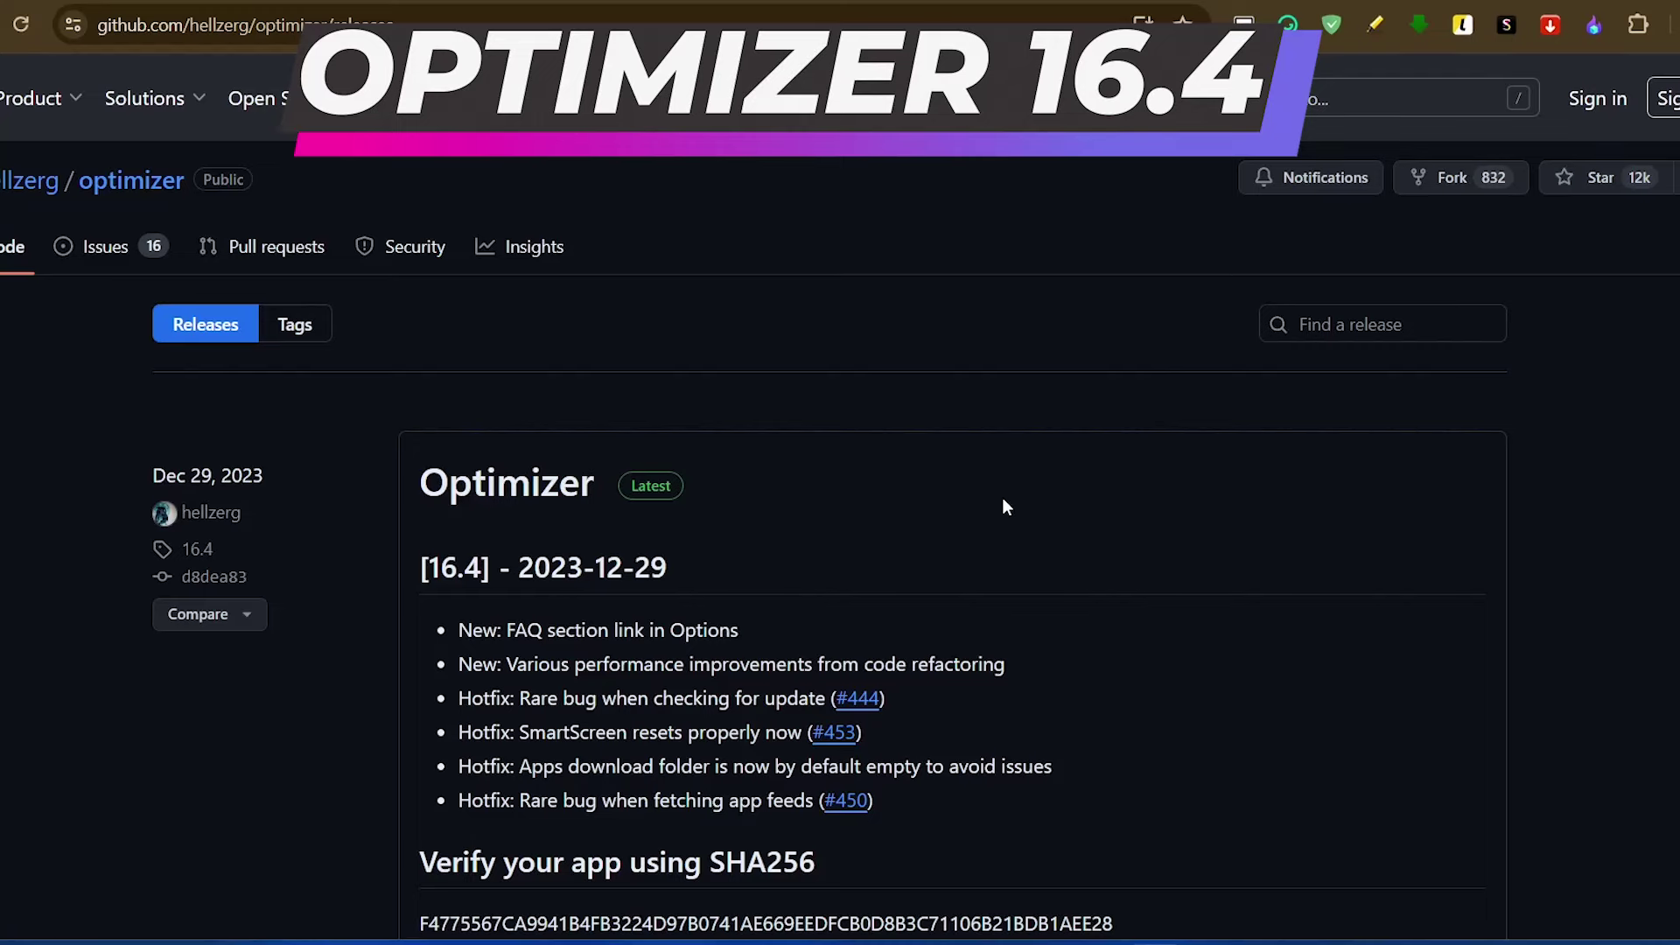
# Review the Optimizer 16.4 release notes and downloadable files on the project's GitHub releases page.
pyautogui.scroll(-5, 840, 671)
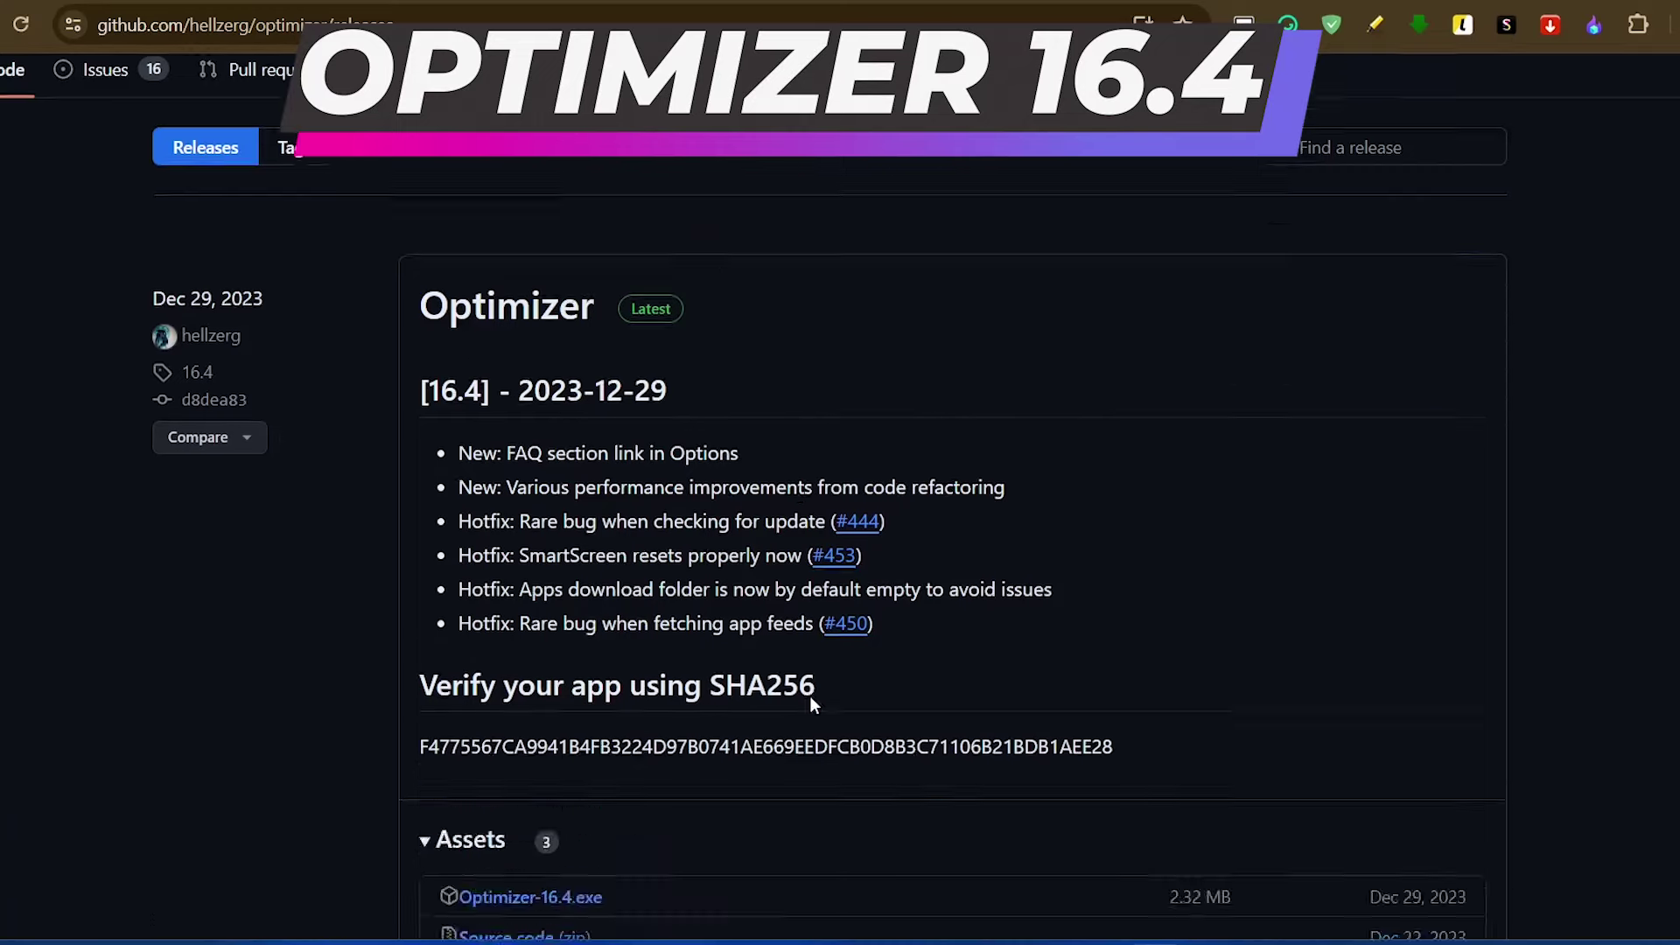
pyautogui.scroll(5, 847, 694)
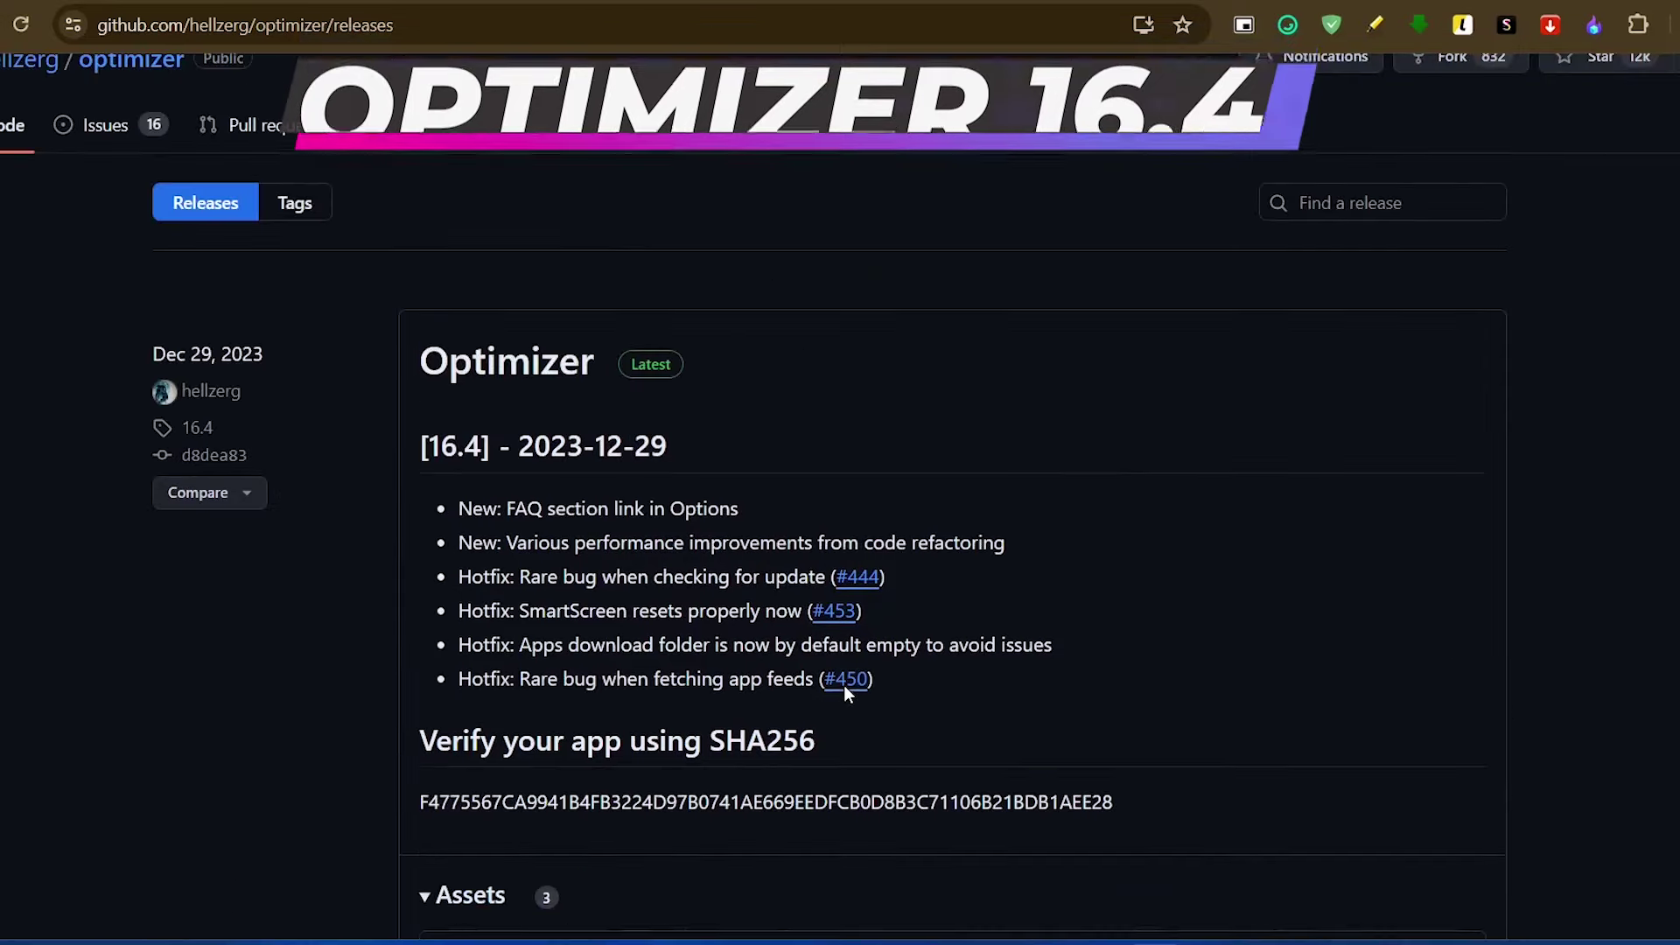
pyautogui.scroll(-6, 847, 691)
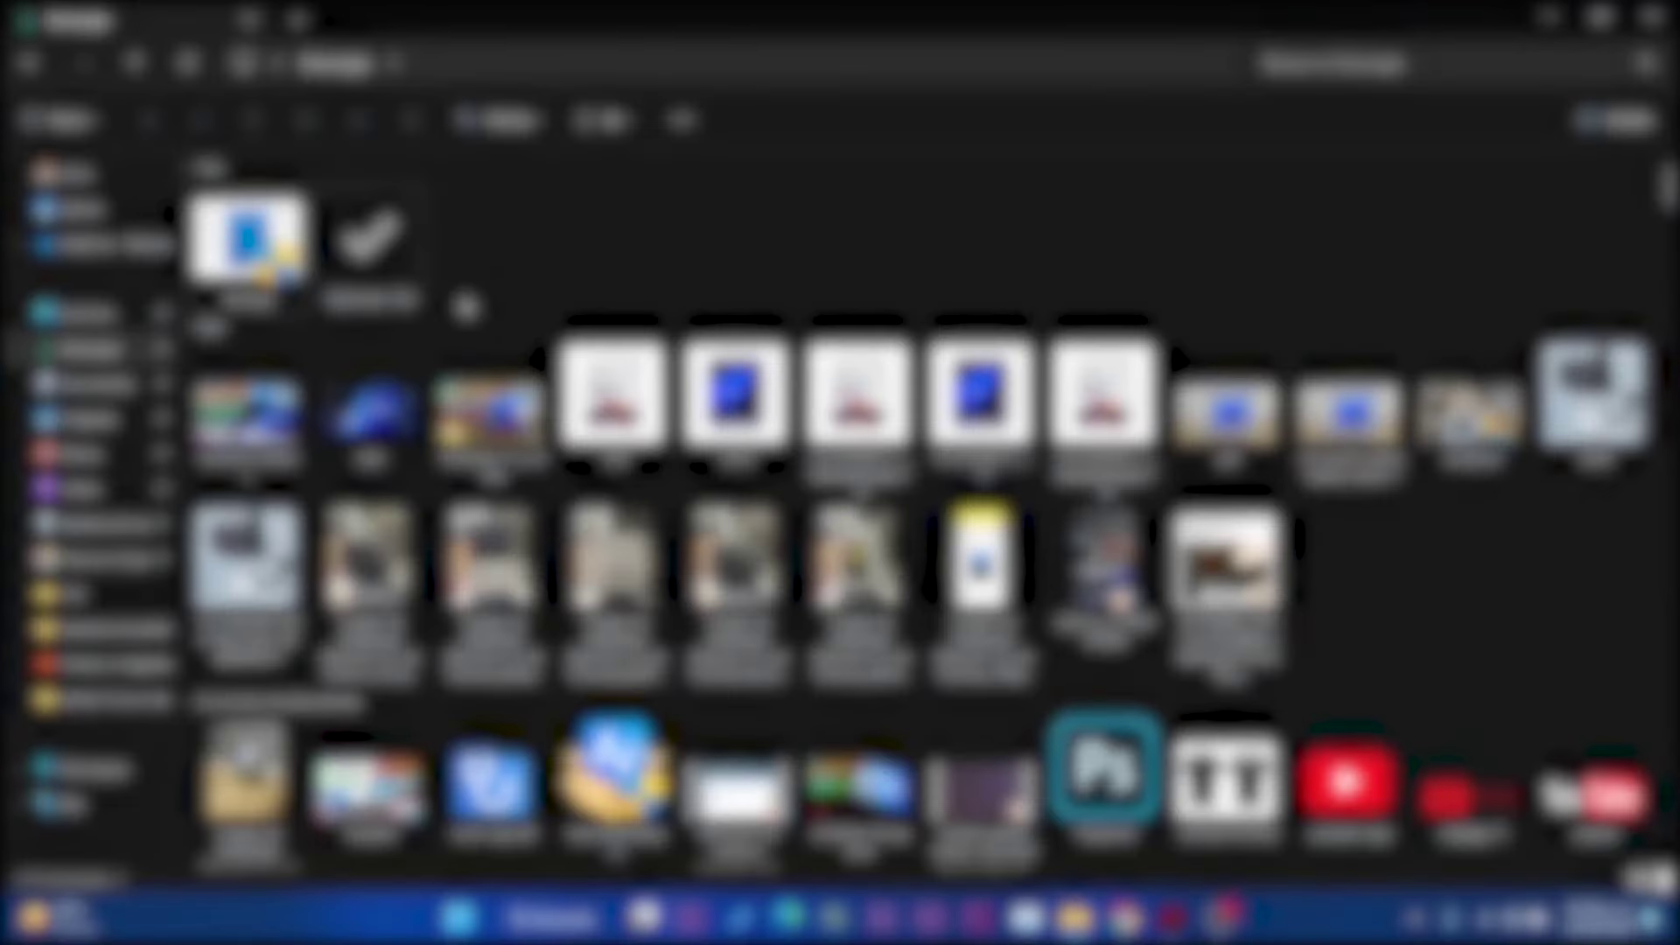
# Launch Optimizer 16.4 and check the interface languages offered in its options, keeping Español.
pyautogui.click(372, 240)
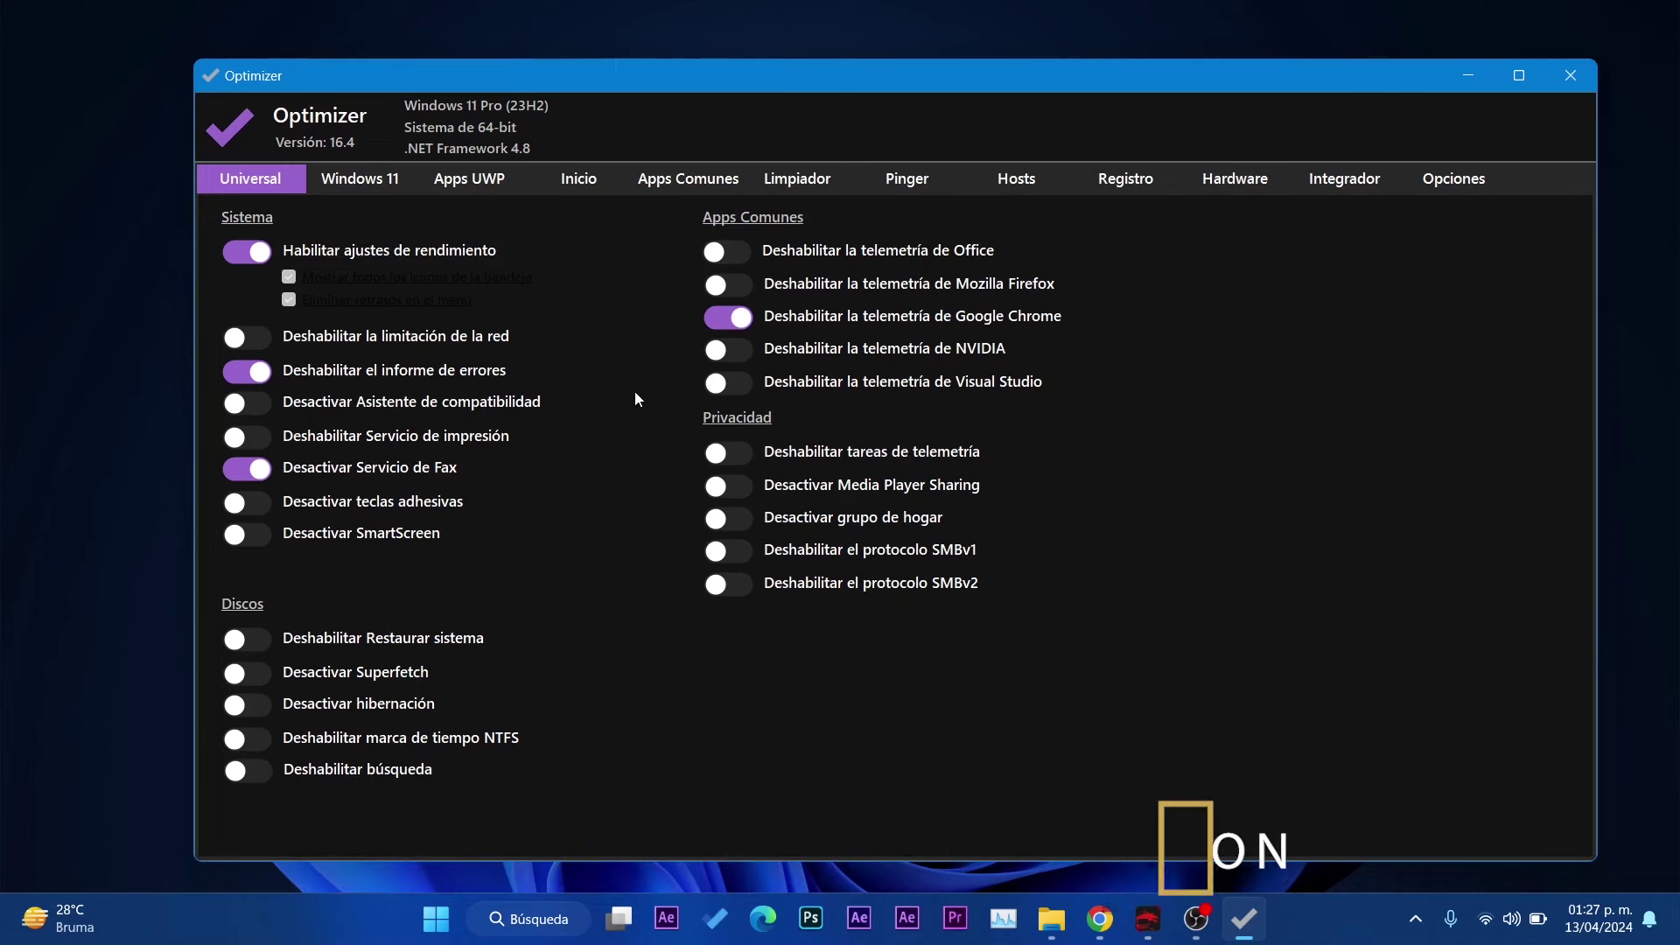
pyautogui.moveTo(573, 77); pyautogui.dragTo(557, 70)
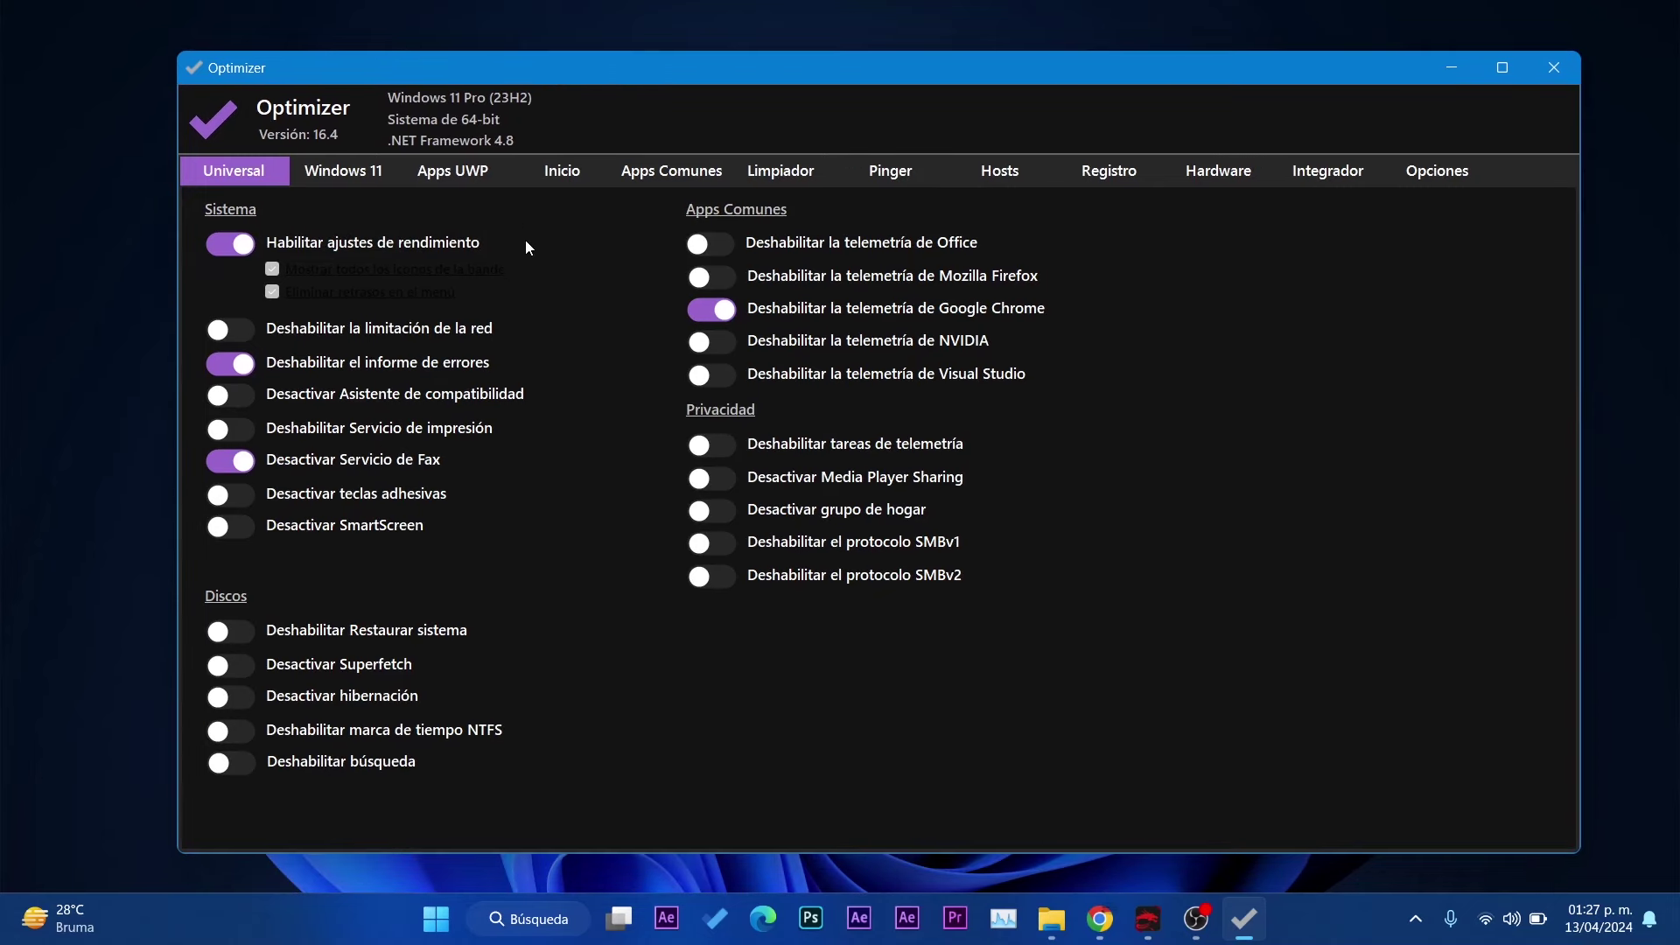
pyautogui.click(1428, 174)
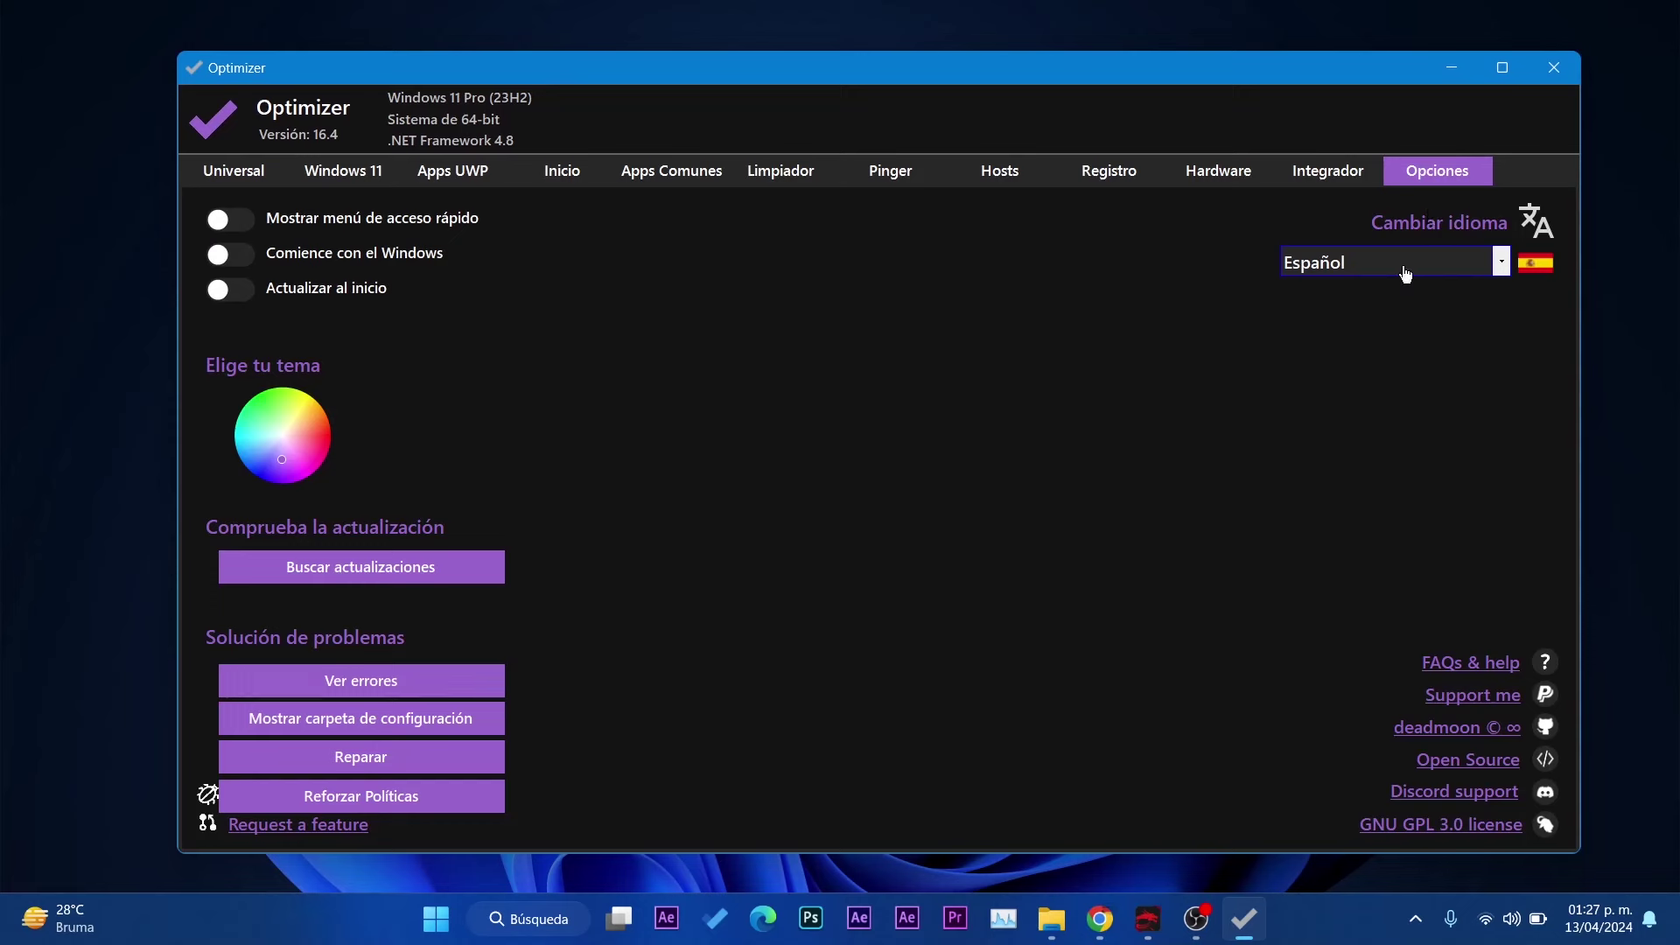
pyautogui.click(1406, 274)
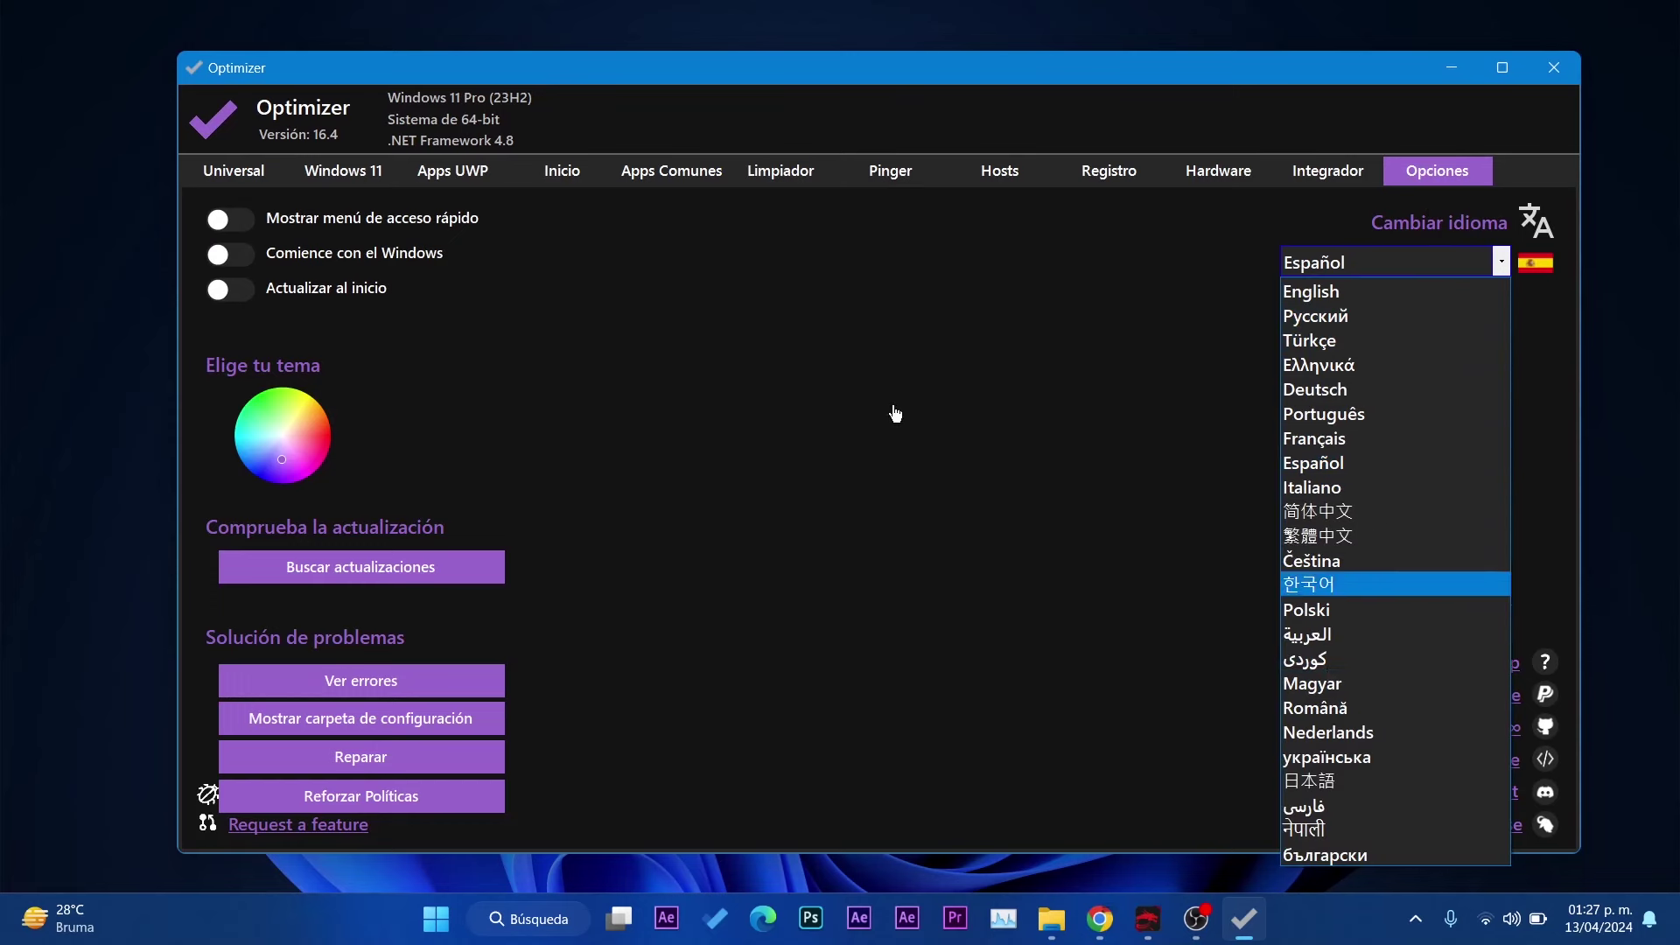
pyautogui.click(649, 495)
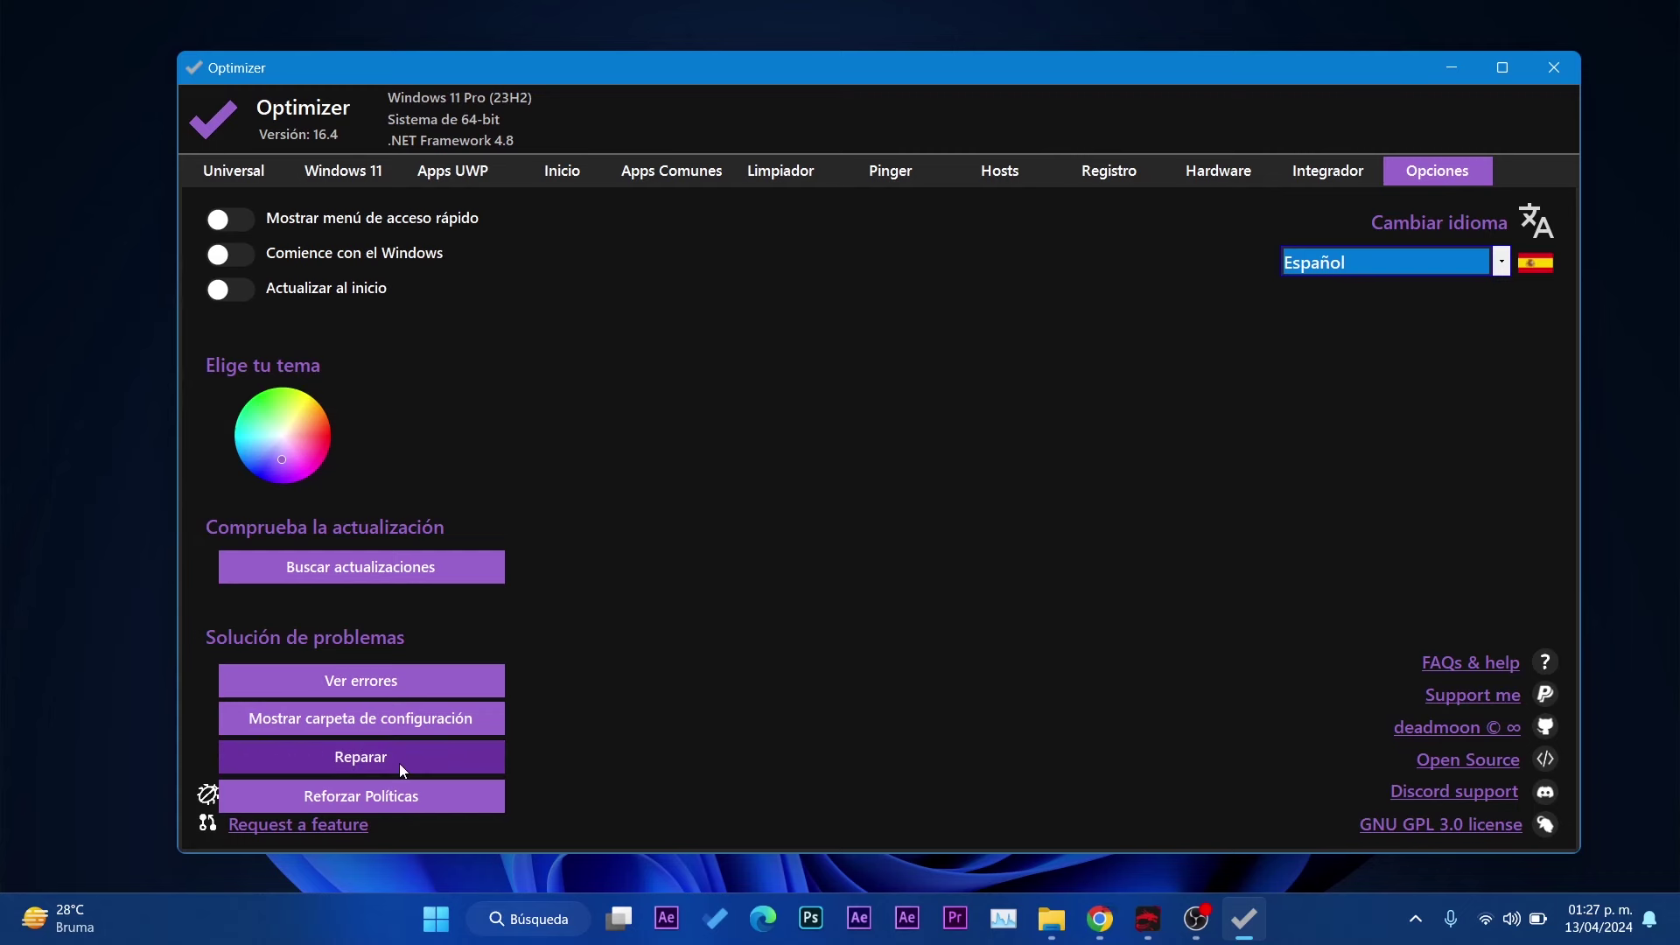
# Review the Universal system, disk and privacy settings and the Windows 11 settings.
pyautogui.click(247, 175)
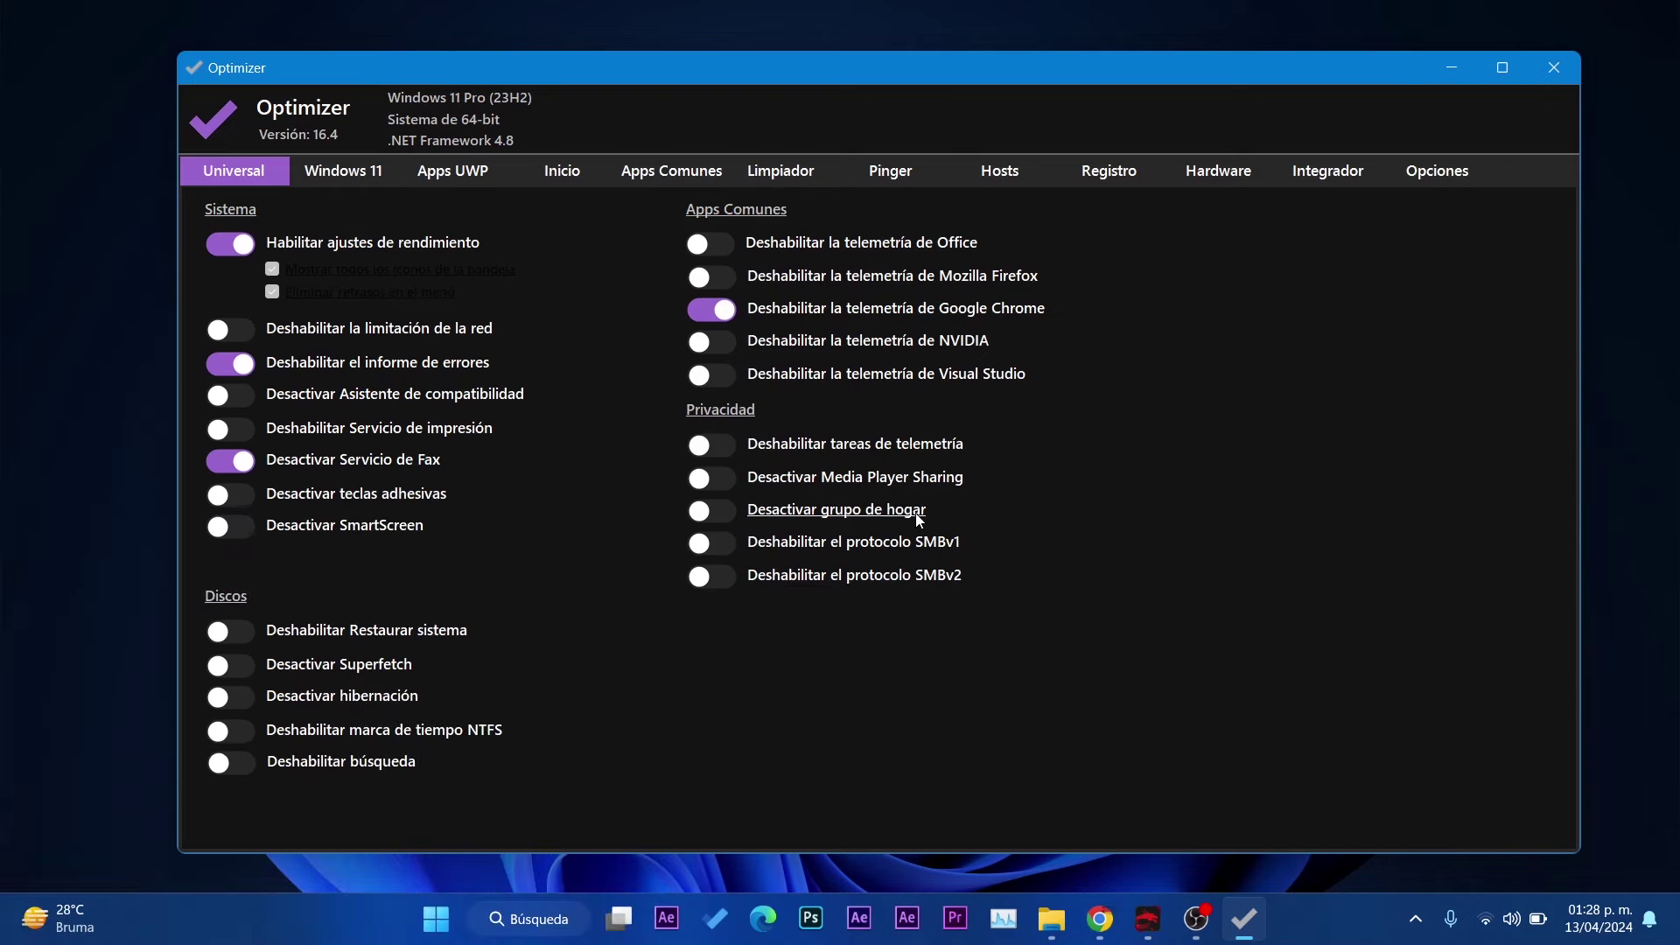
pyautogui.click(347, 168)
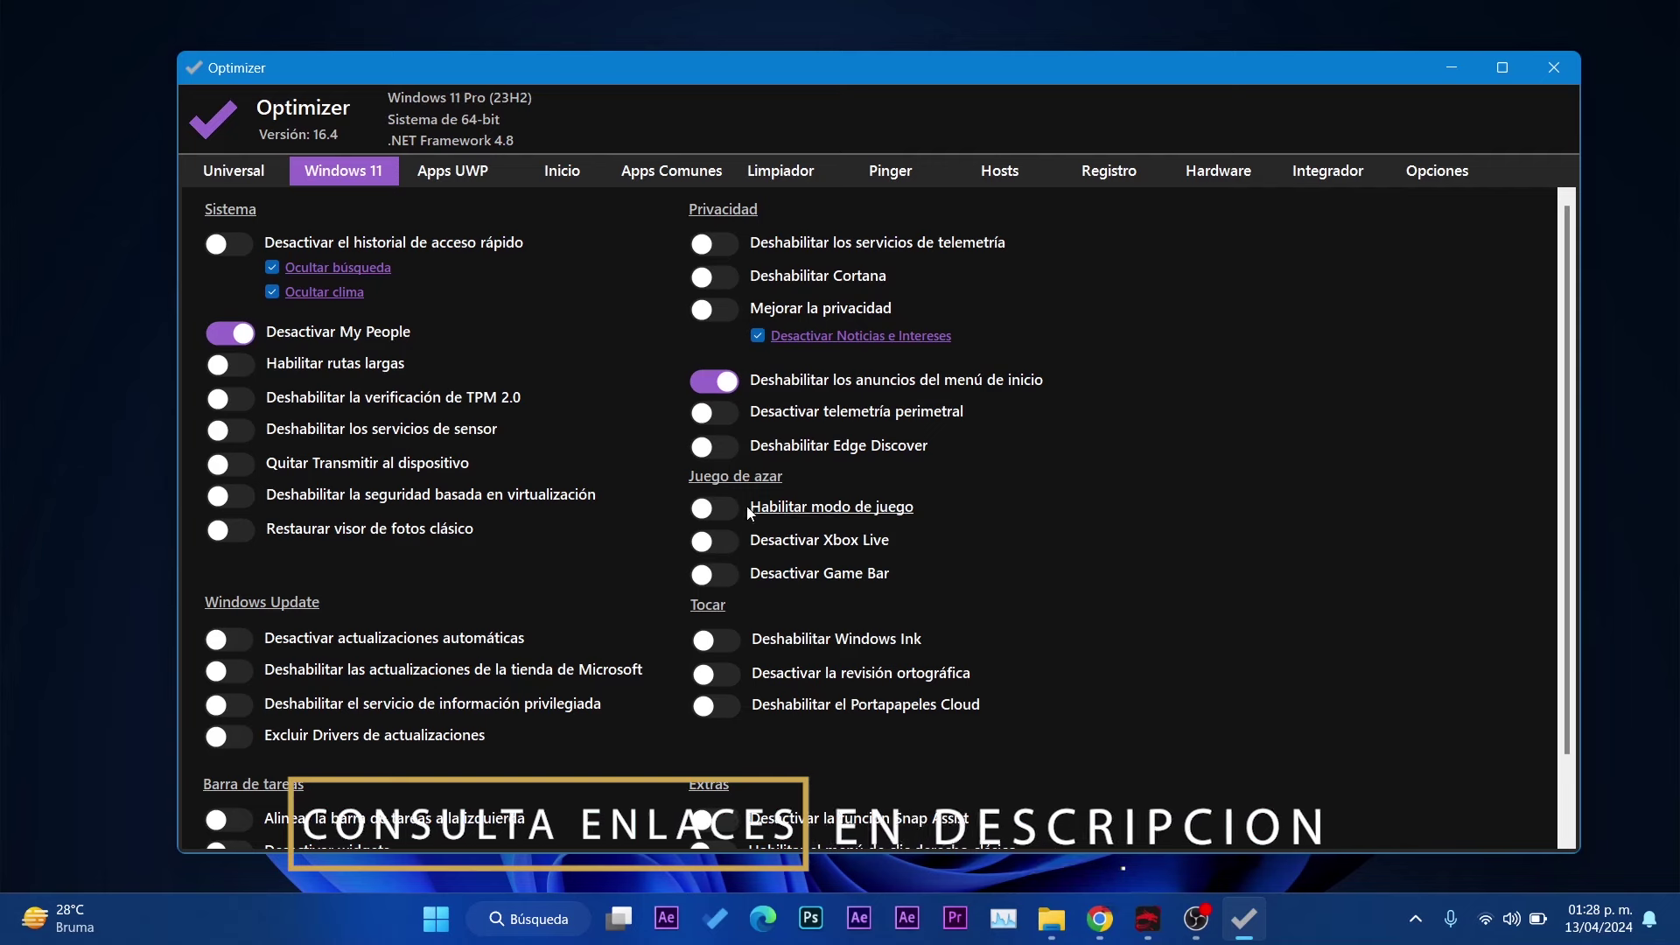
pyautogui.scroll(-1, 700, 560)
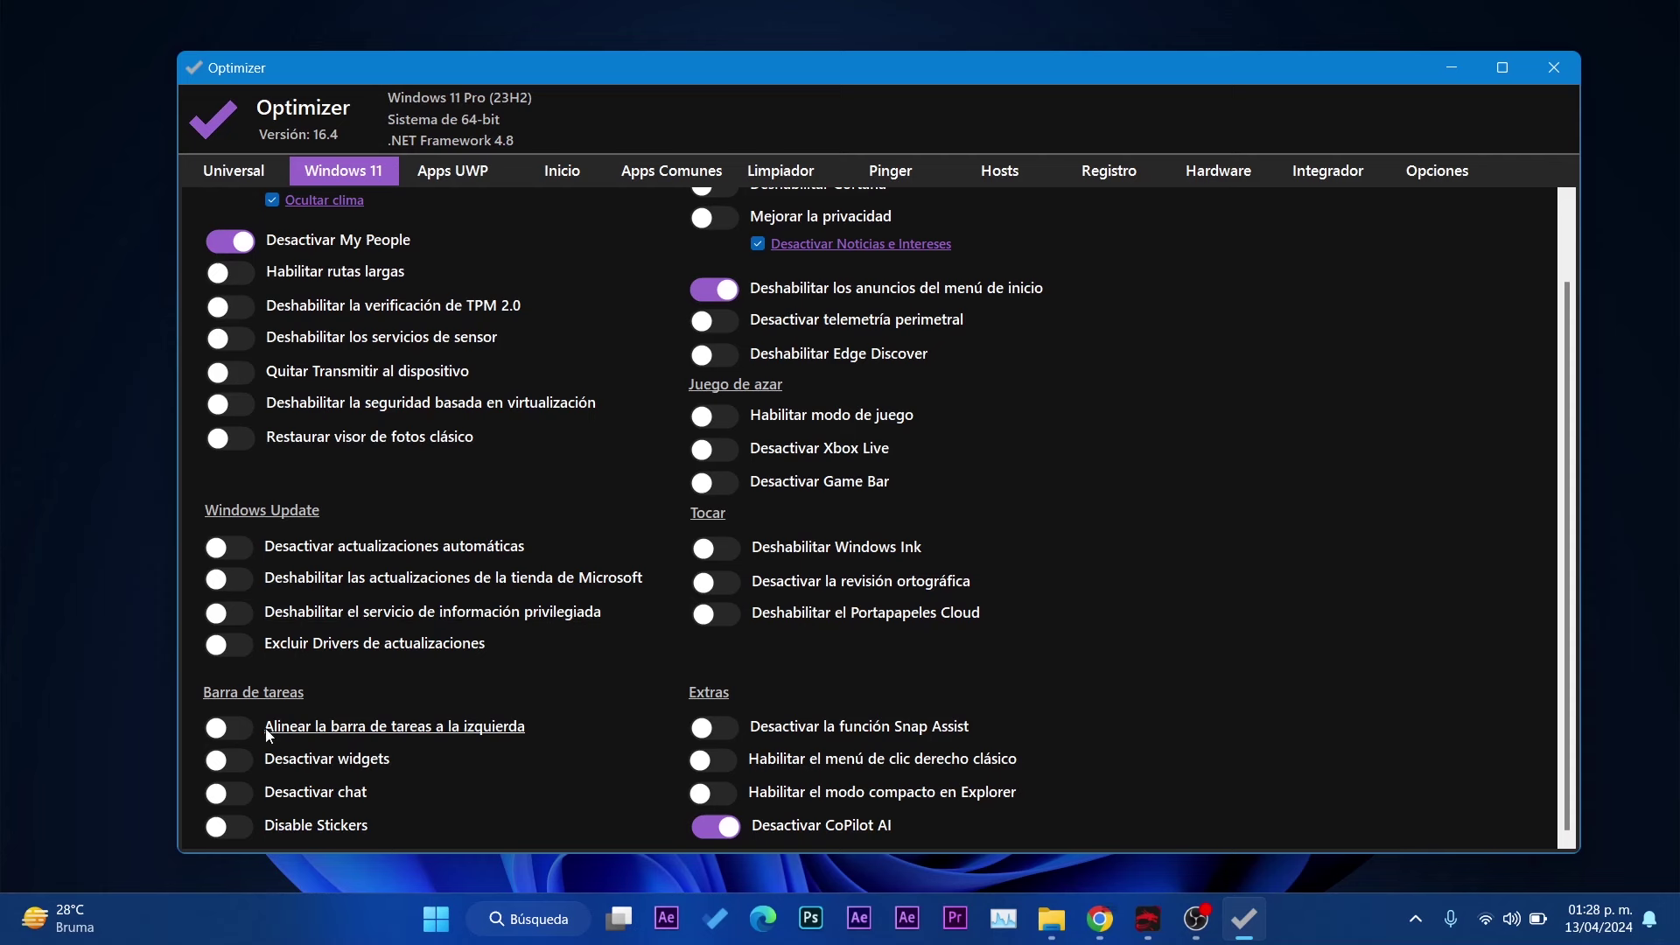
# Try the taskbar settings for left alignment and for disabling widgets, returning each to off.
pyautogui.click(230, 728)
pyautogui.click(233, 734)
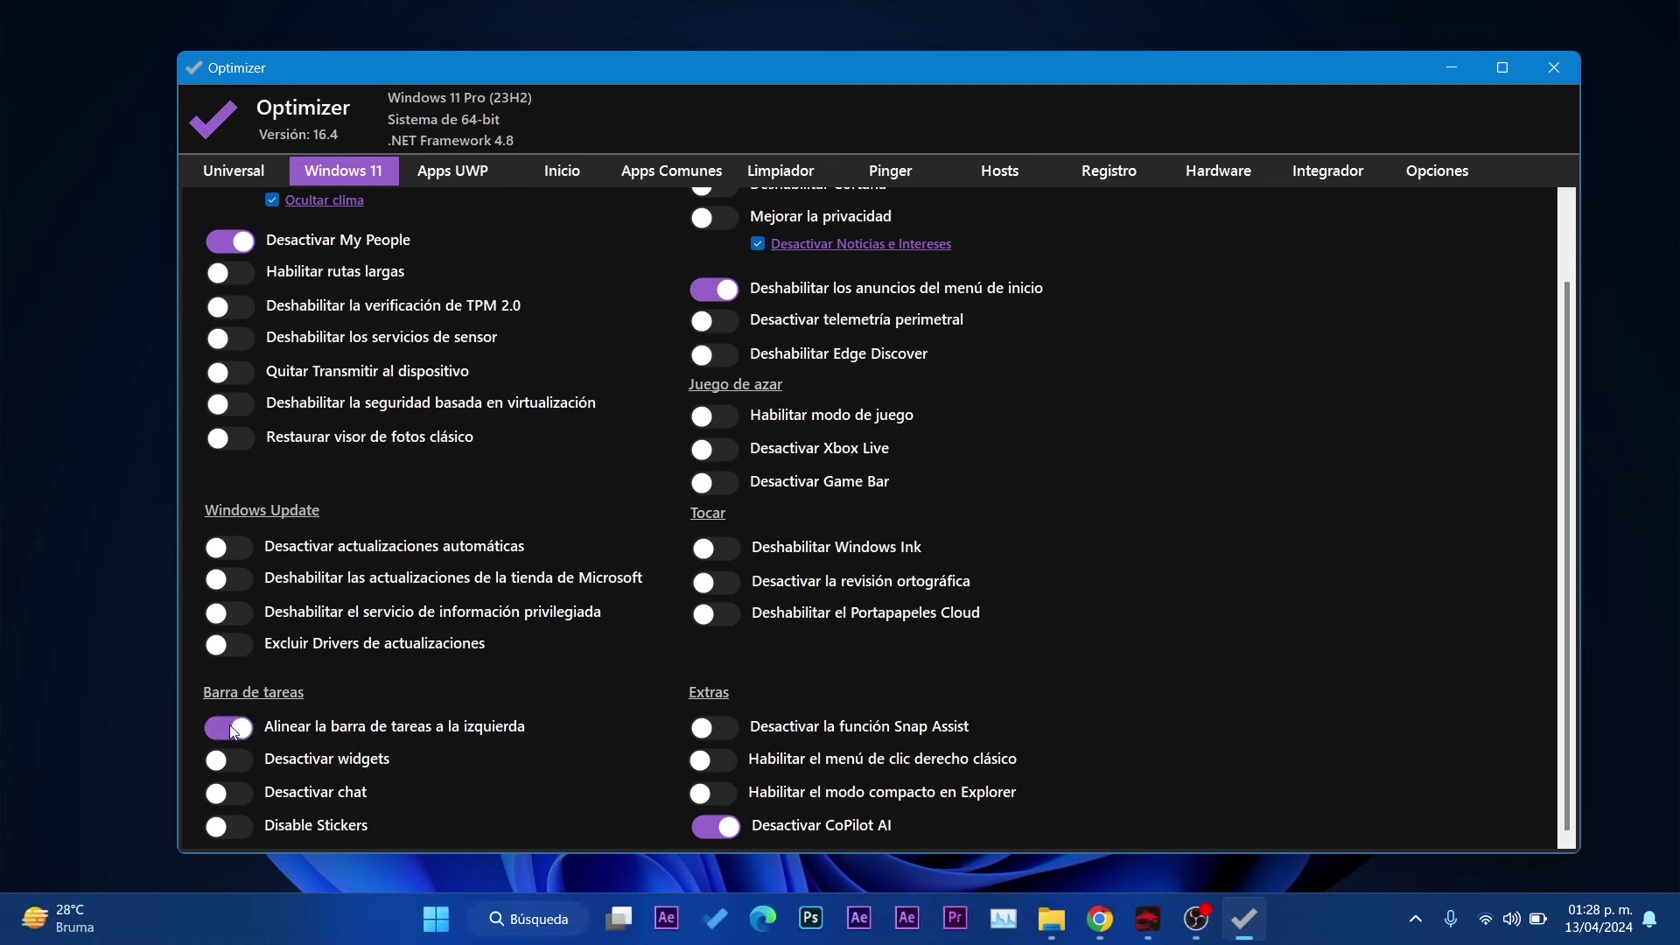
pyautogui.click(233, 734)
pyautogui.click(230, 726)
pyautogui.click(238, 763)
pyautogui.click(238, 763)
# Look over the Windows 11 settings and switch the CoPilot AI deactivation off and back on.
pyautogui.scroll(1, 910, 620)
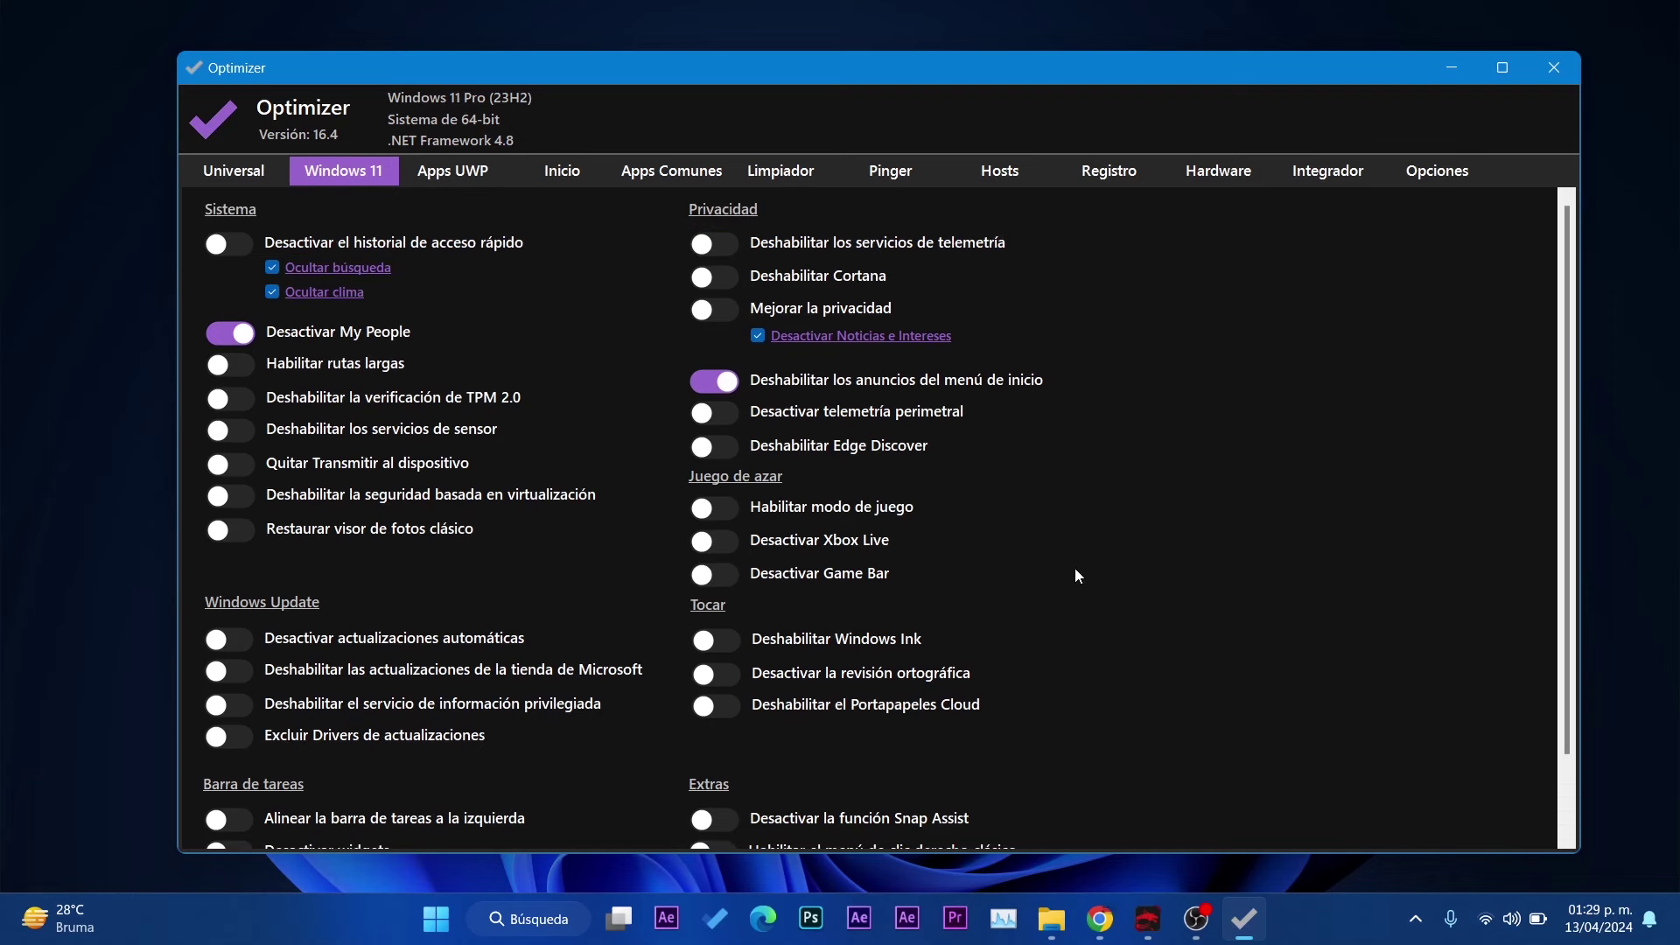
pyautogui.scroll(-1, 1076, 574)
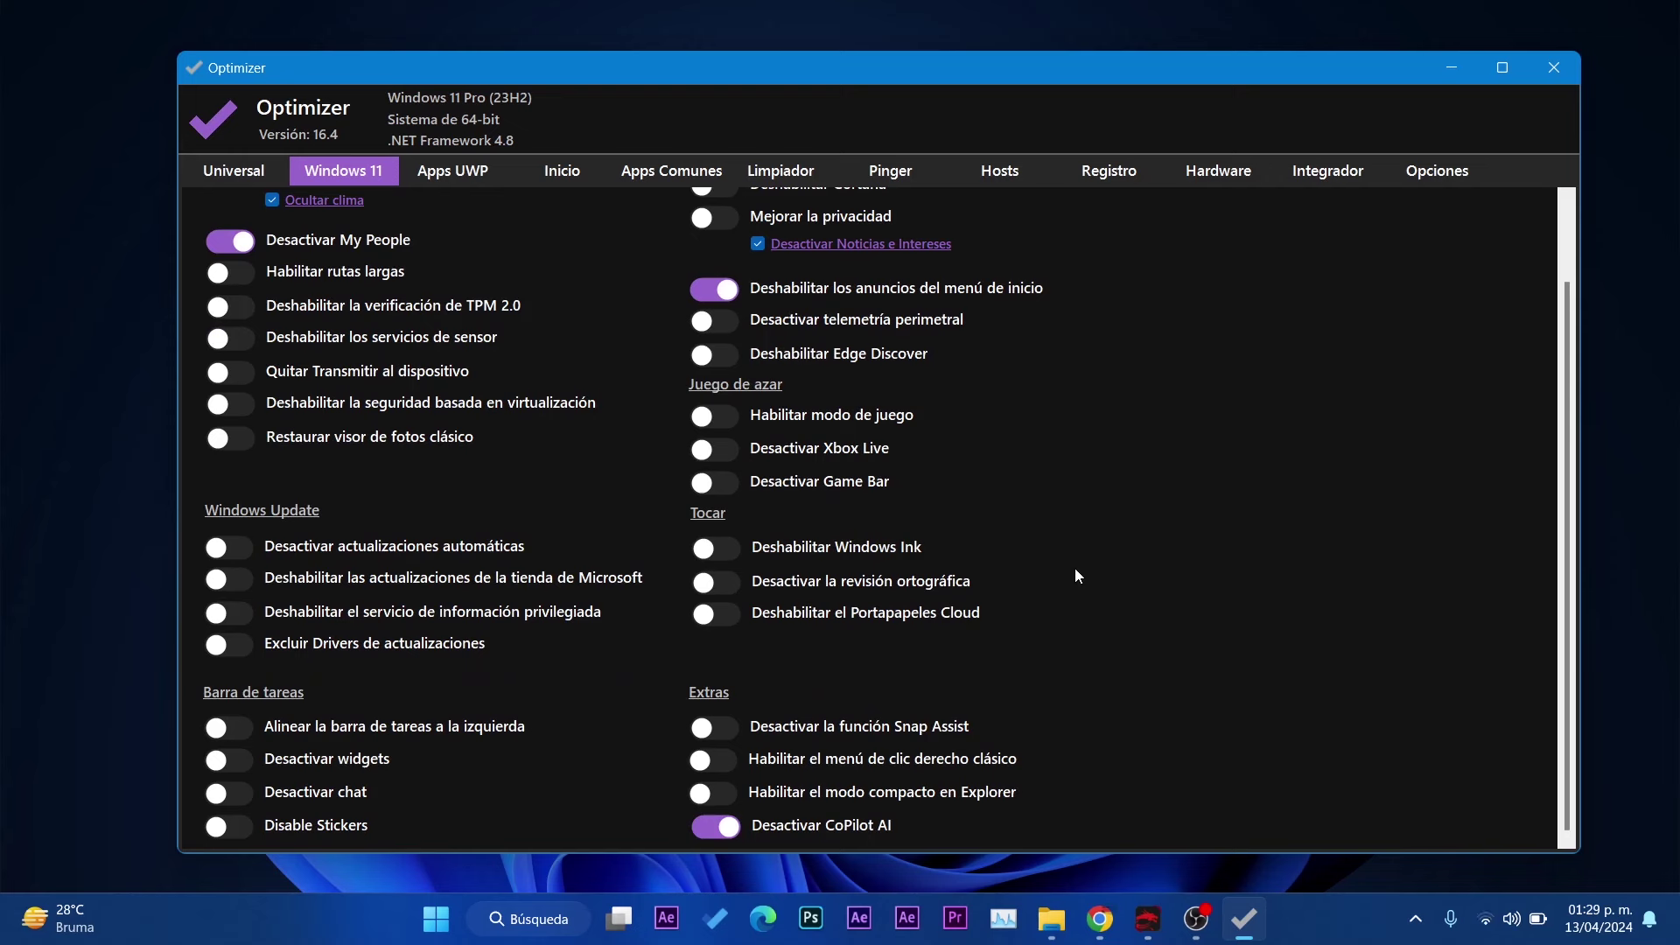
pyautogui.moveTo(1014, 79); pyautogui.dragTo(937, 94)
pyautogui.scroll(1, 1132, 691)
pyautogui.scroll(-1, 1133, 721)
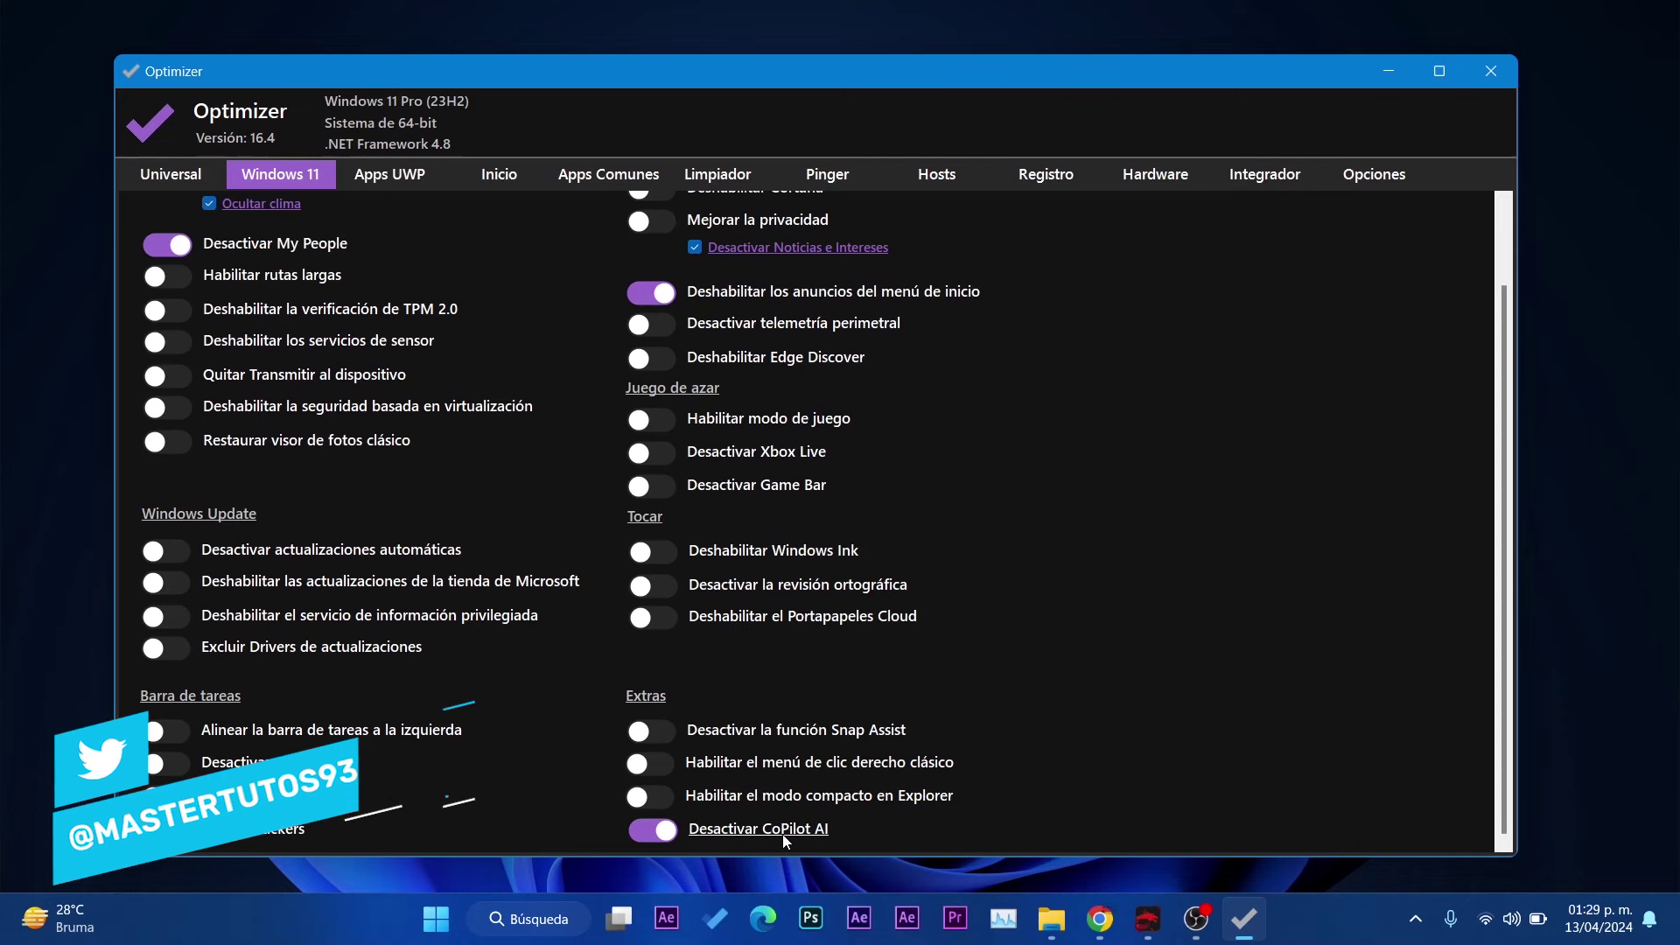
pyautogui.click(658, 836)
pyautogui.click(667, 832)
# Examine the list of uninstallable UWP apps and the programs that run at startup.
pyautogui.click(403, 176)
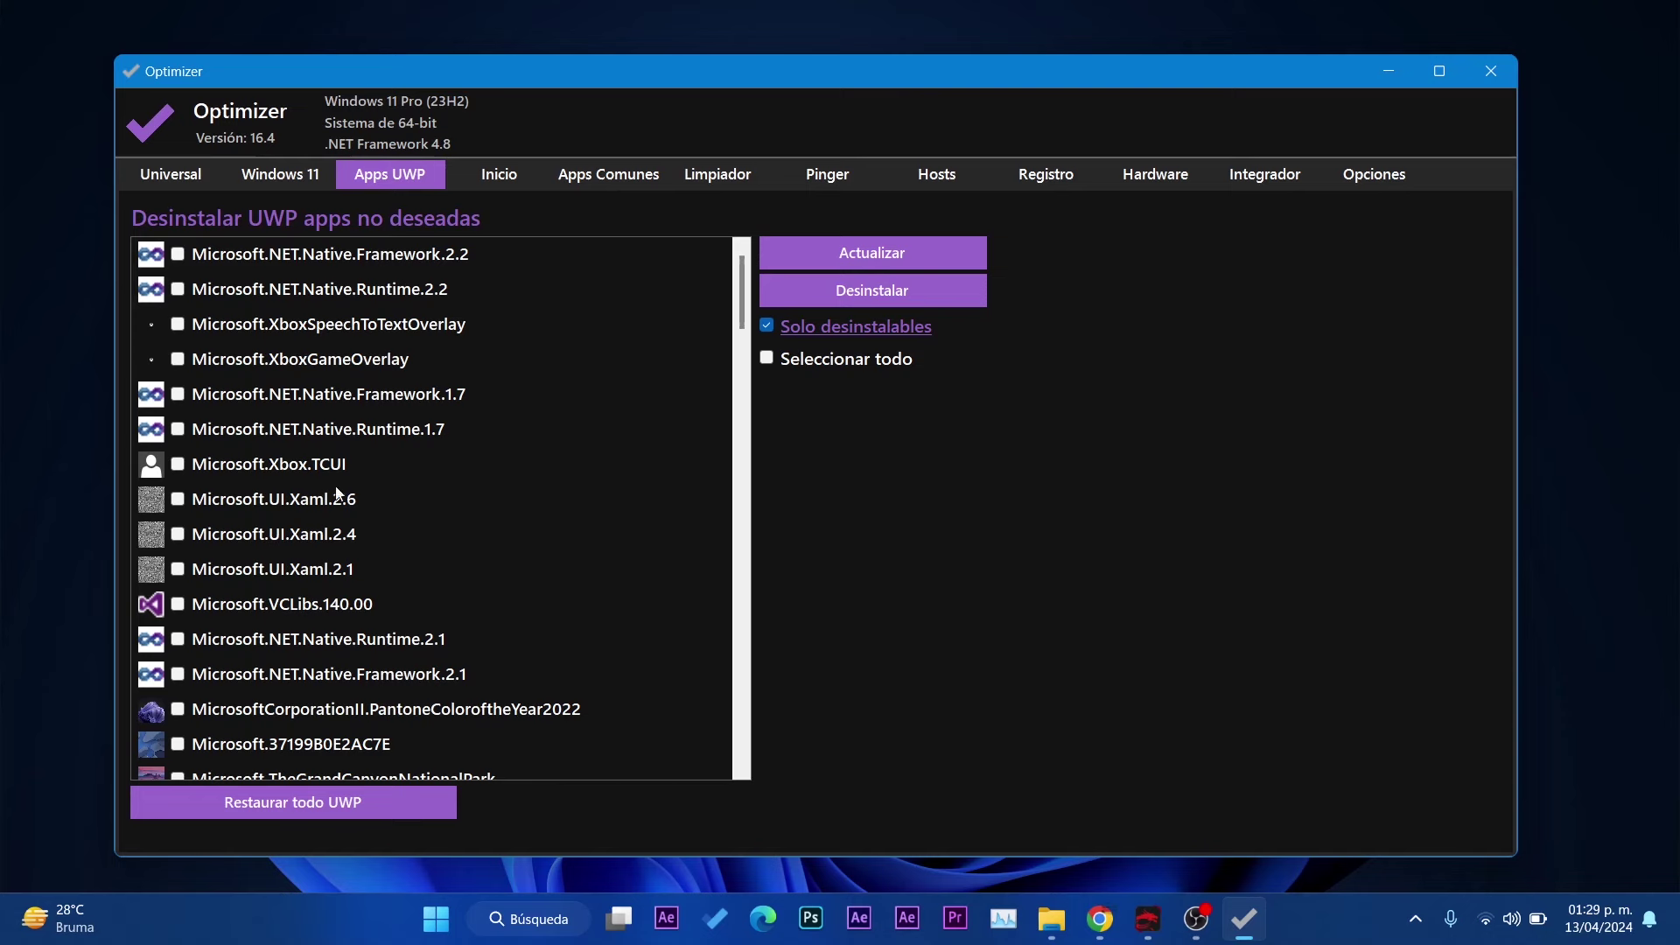
pyautogui.scroll(-4, 337, 516)
pyautogui.scroll(-20, 338, 547)
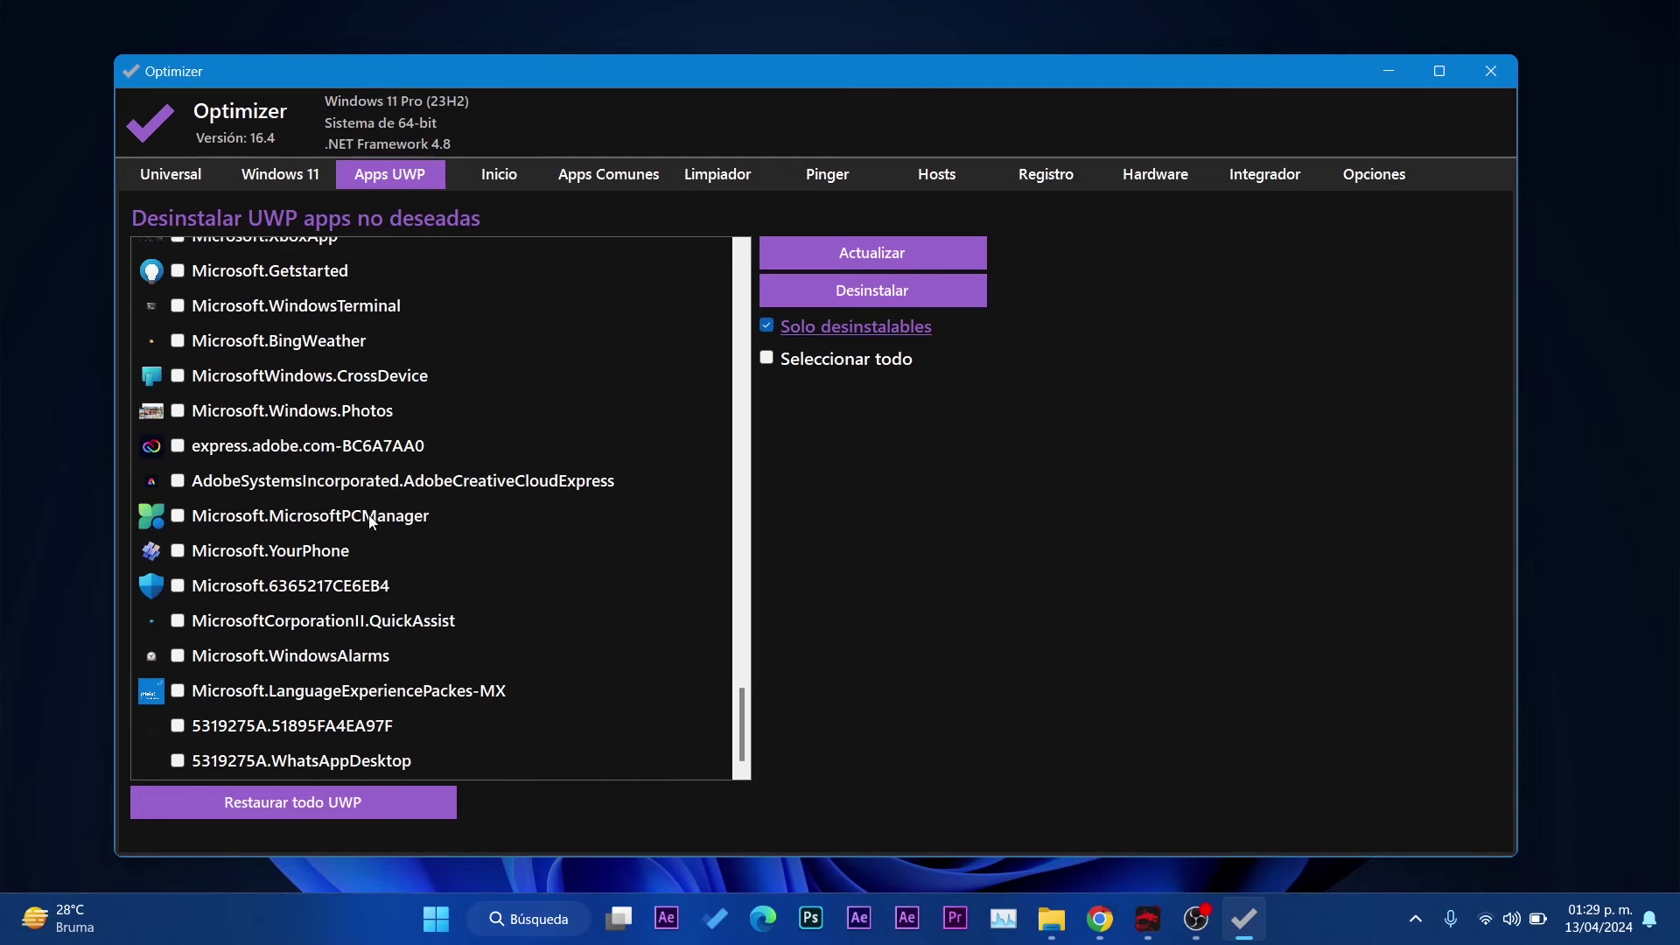
pyautogui.click(500, 173)
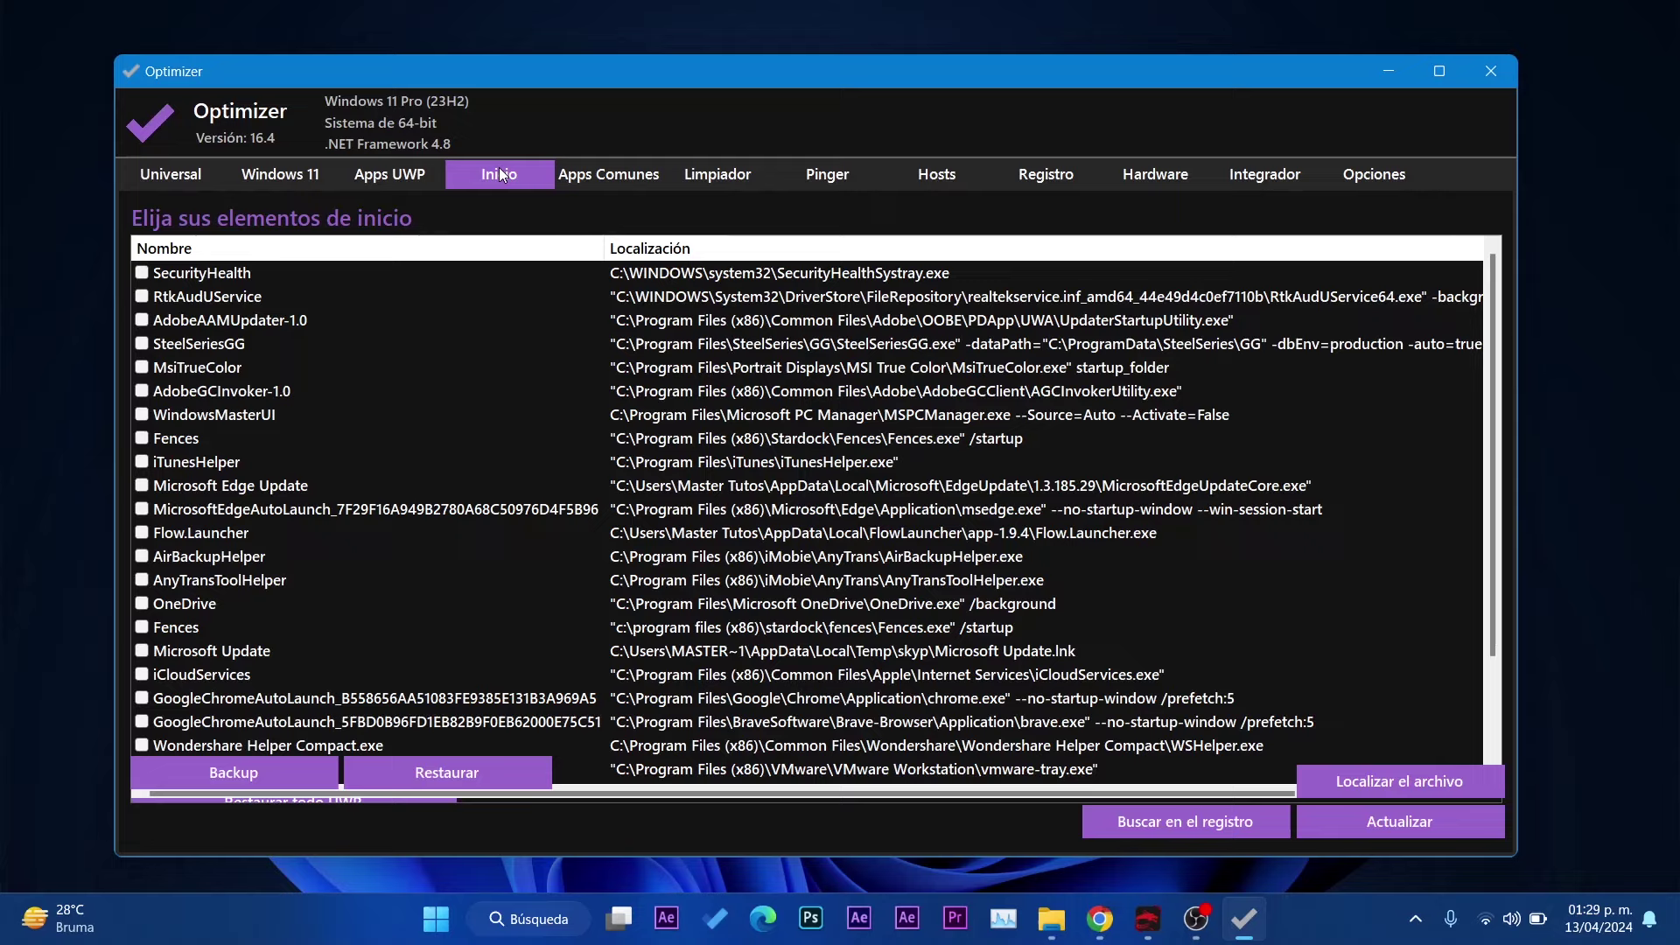
# Download 64-bit Notepad++ from the common apps, using the Downloads folder as the download location.
pyautogui.click(605, 172)
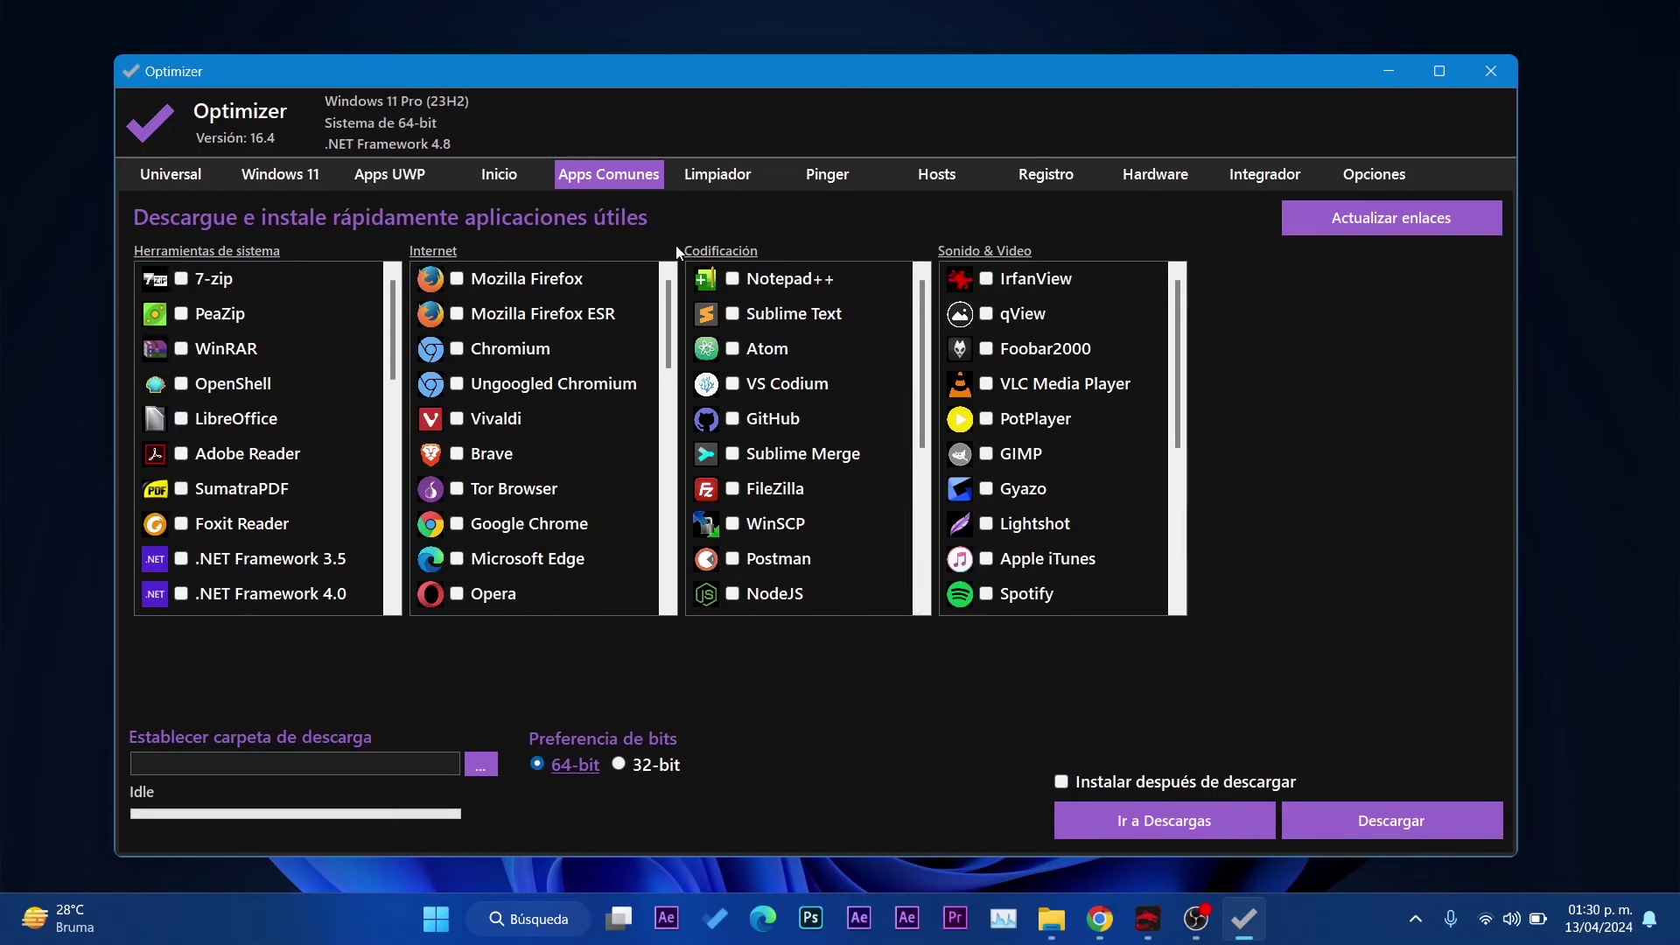
pyautogui.click(732, 279)
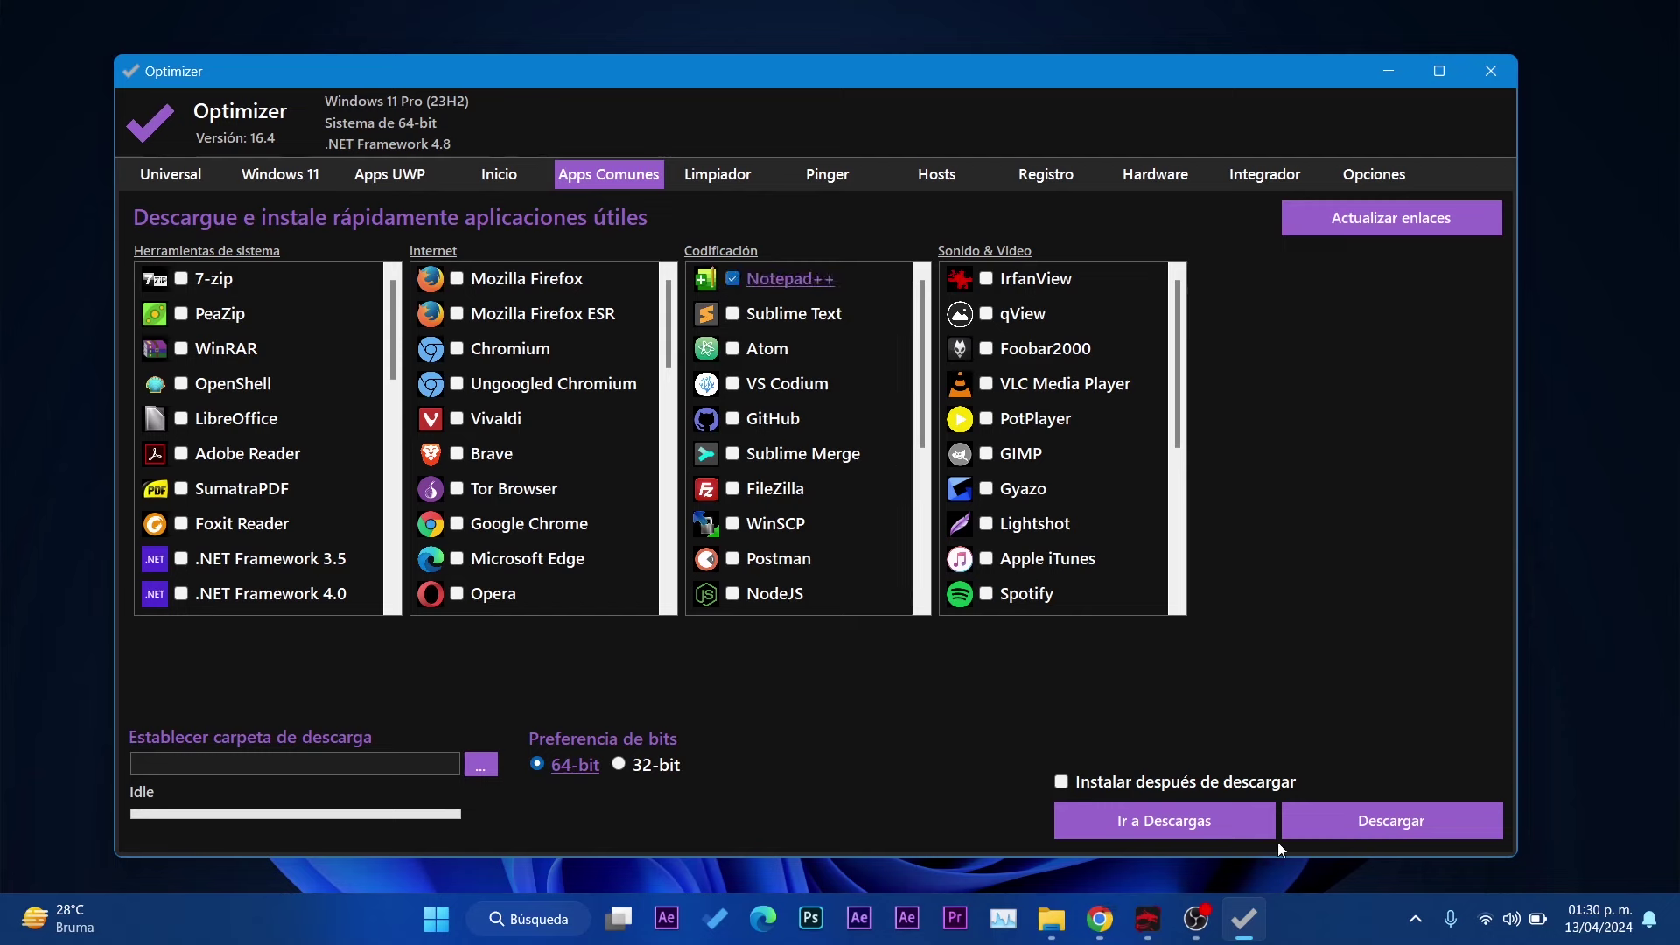
pyautogui.click(1383, 826)
pyautogui.click(961, 539)
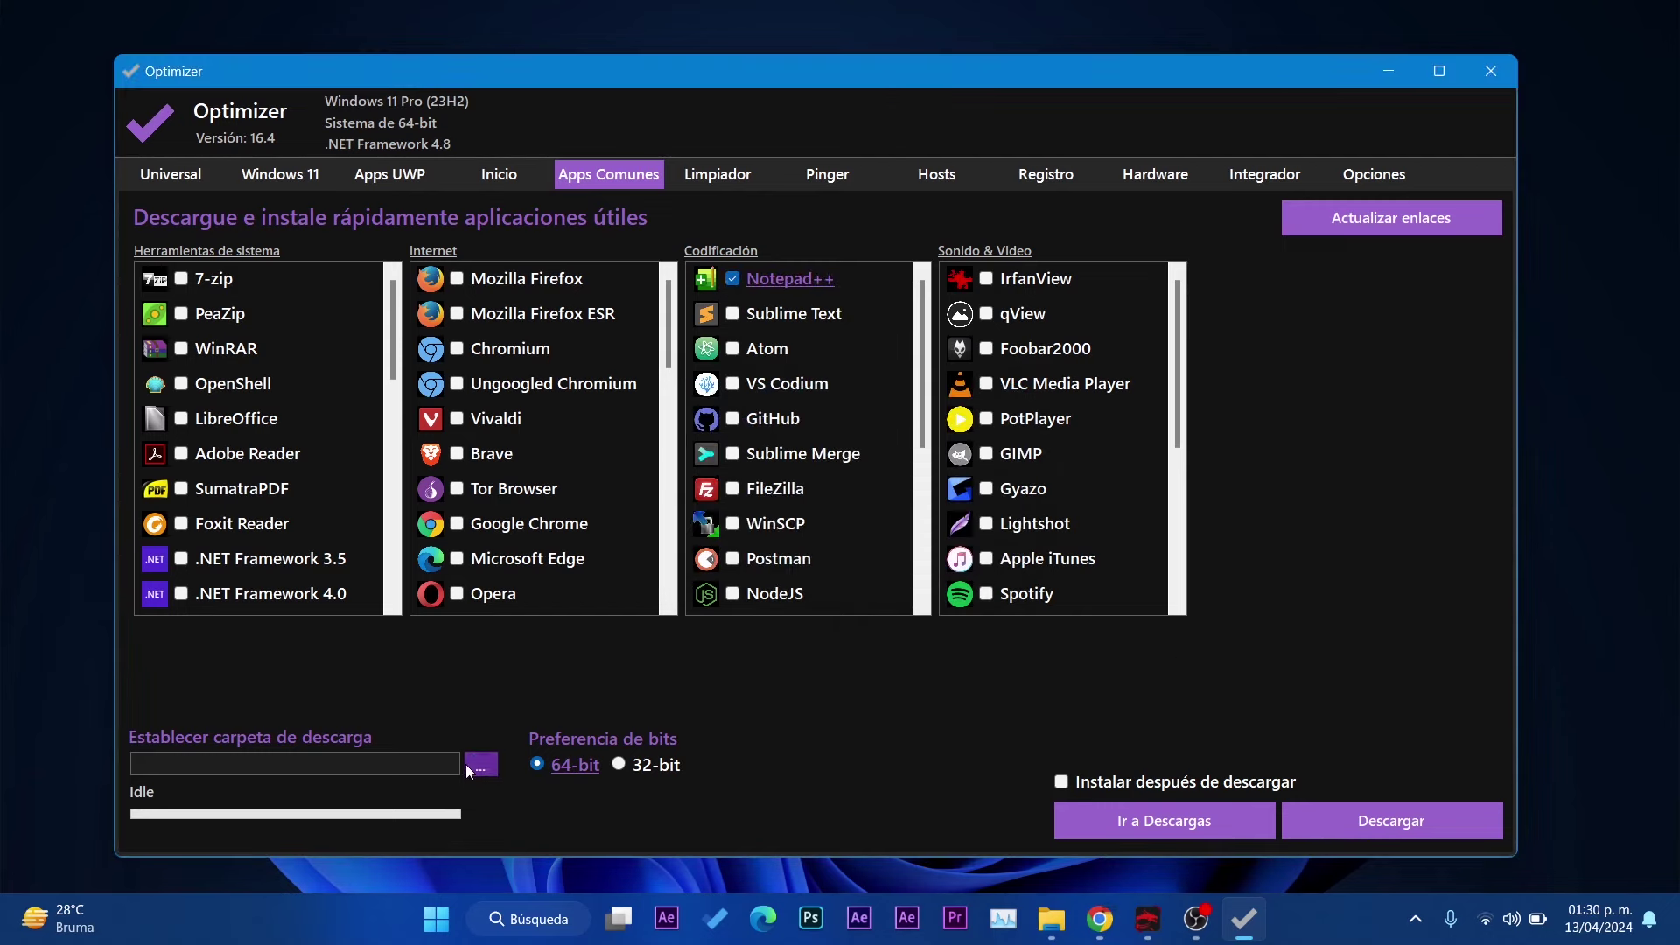
pyautogui.click(477, 764)
pyautogui.doubleClick(758, 468)
pyautogui.click(866, 595)
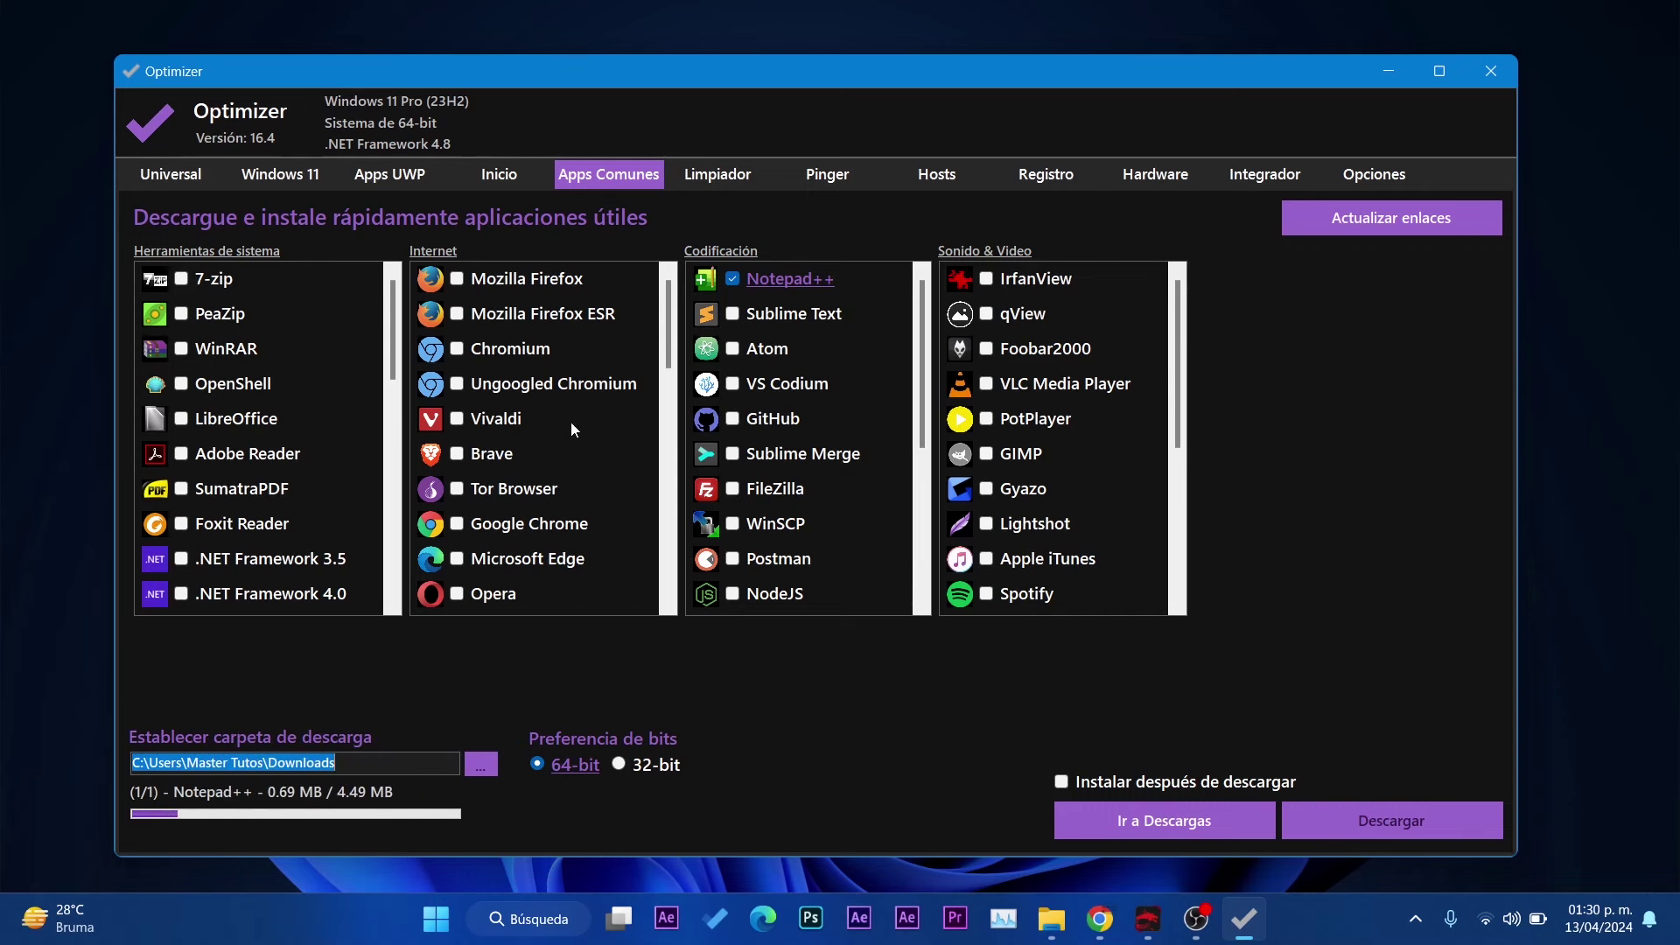
# Browse the remaining downloadable apps and the cleaner's categories for Windows and the web browsers.
pyautogui.scroll(-7, 570, 422)
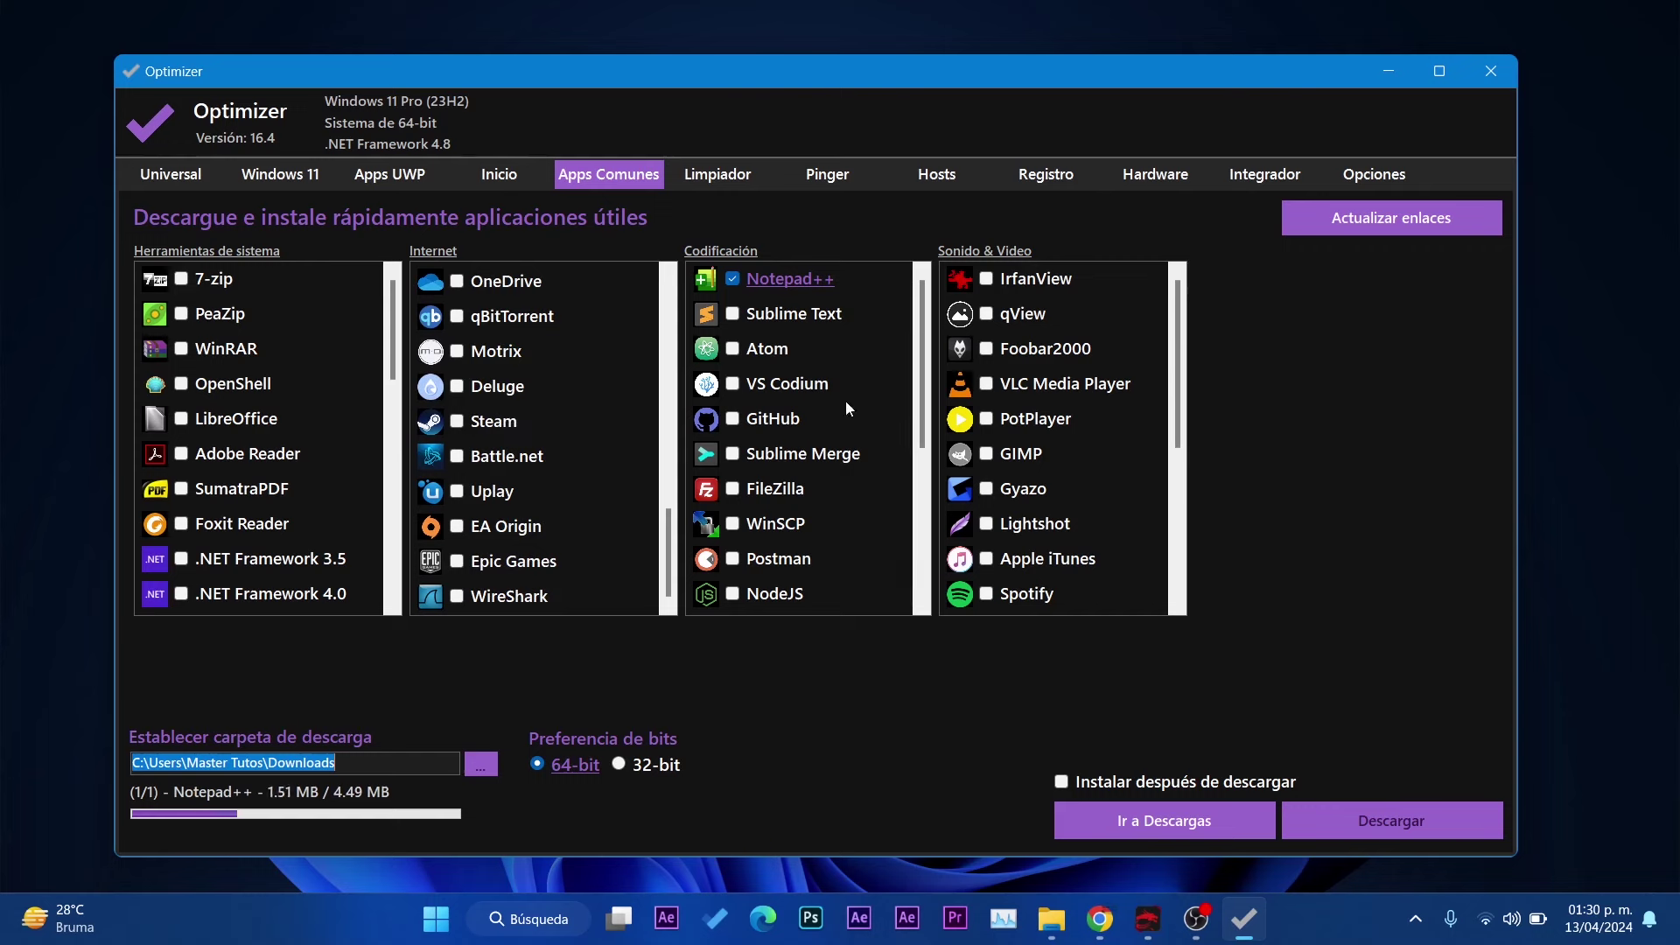
pyautogui.scroll(-3, 973, 529)
pyautogui.scroll(3, 973, 528)
pyautogui.click(718, 174)
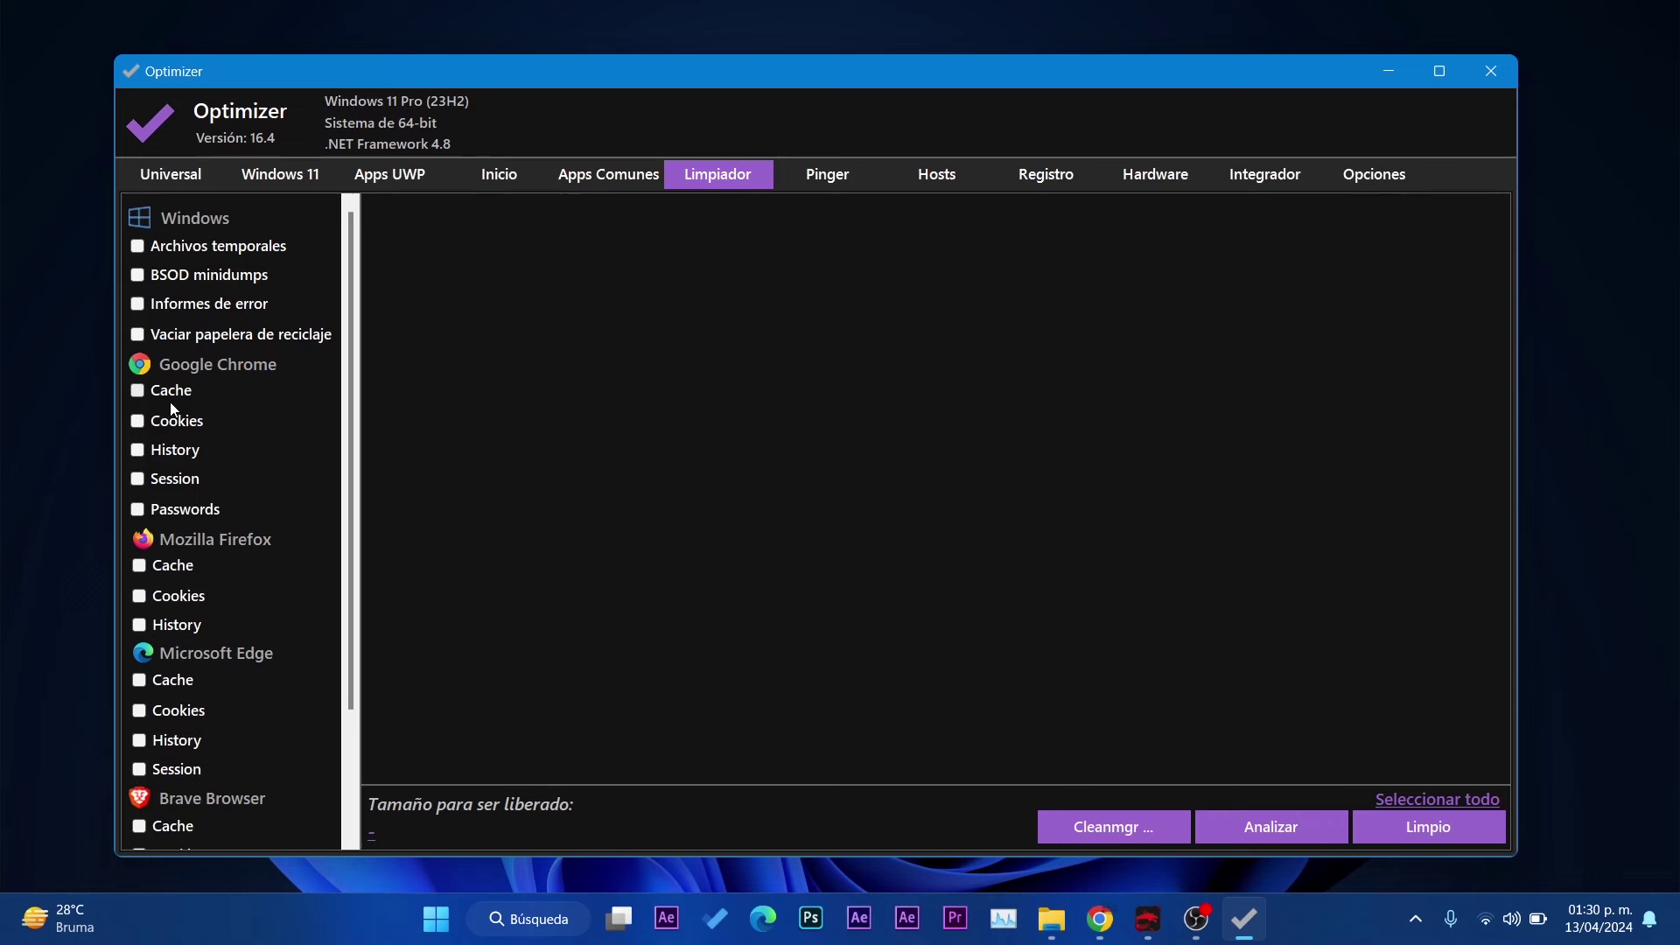
pyautogui.scroll(-2, 325, 474)
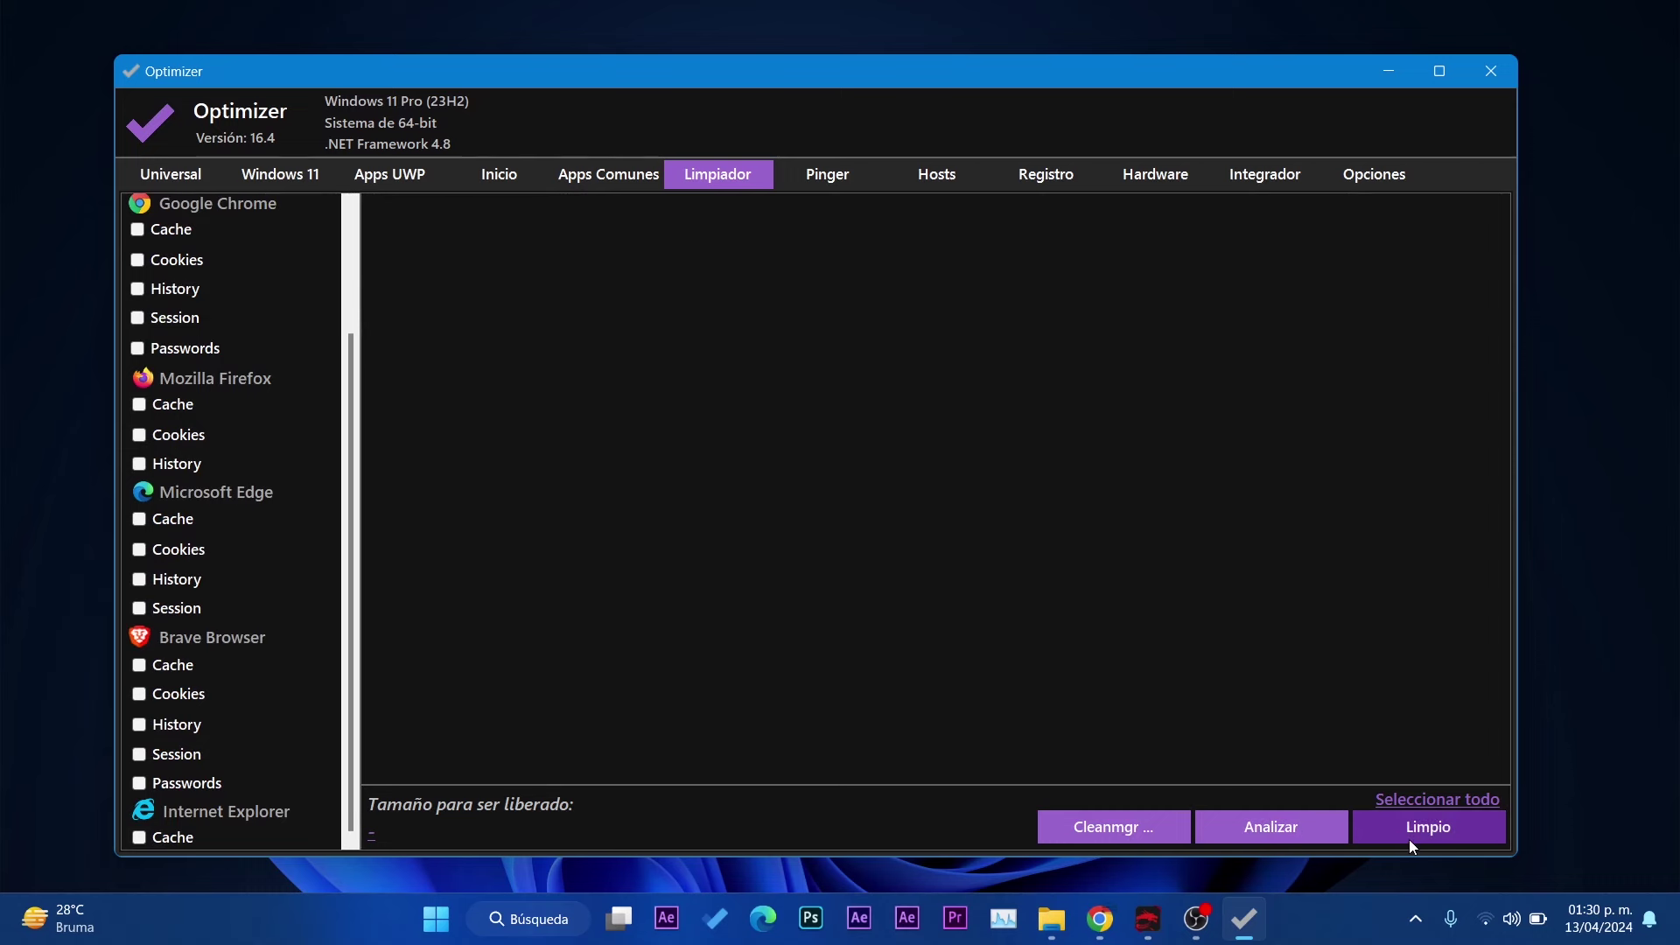
pyautogui.scroll(2, 268, 564)
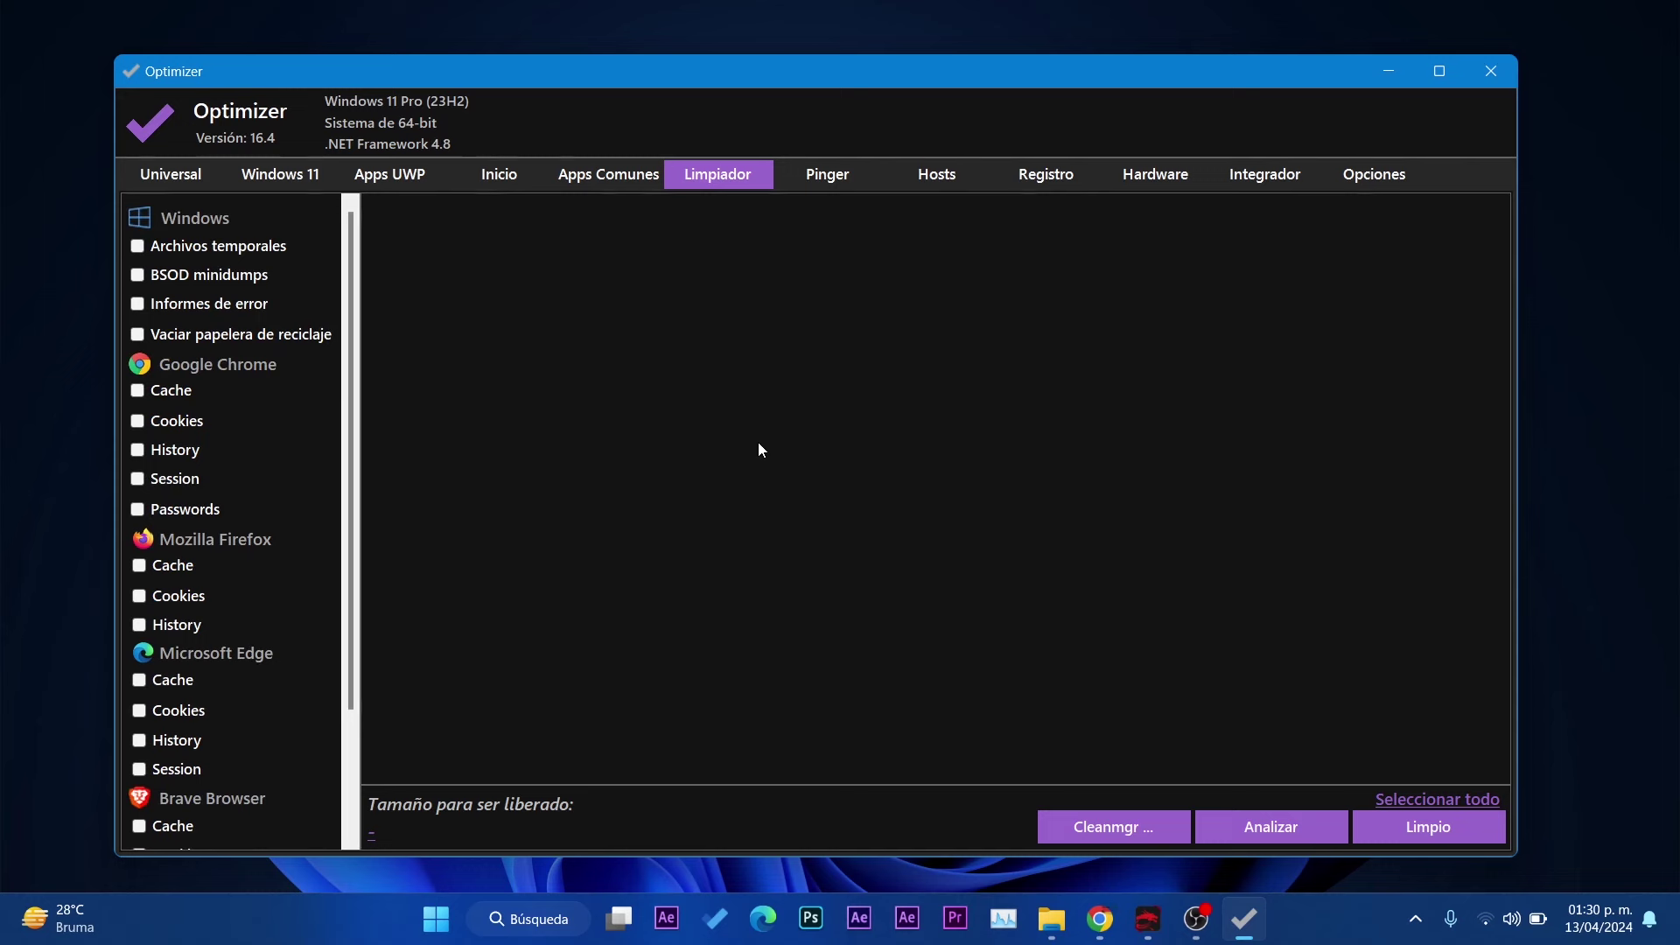
# Inspect the DNS settings, hosts file entries, registry fixes and detailed hardware information.
pyautogui.click(838, 179)
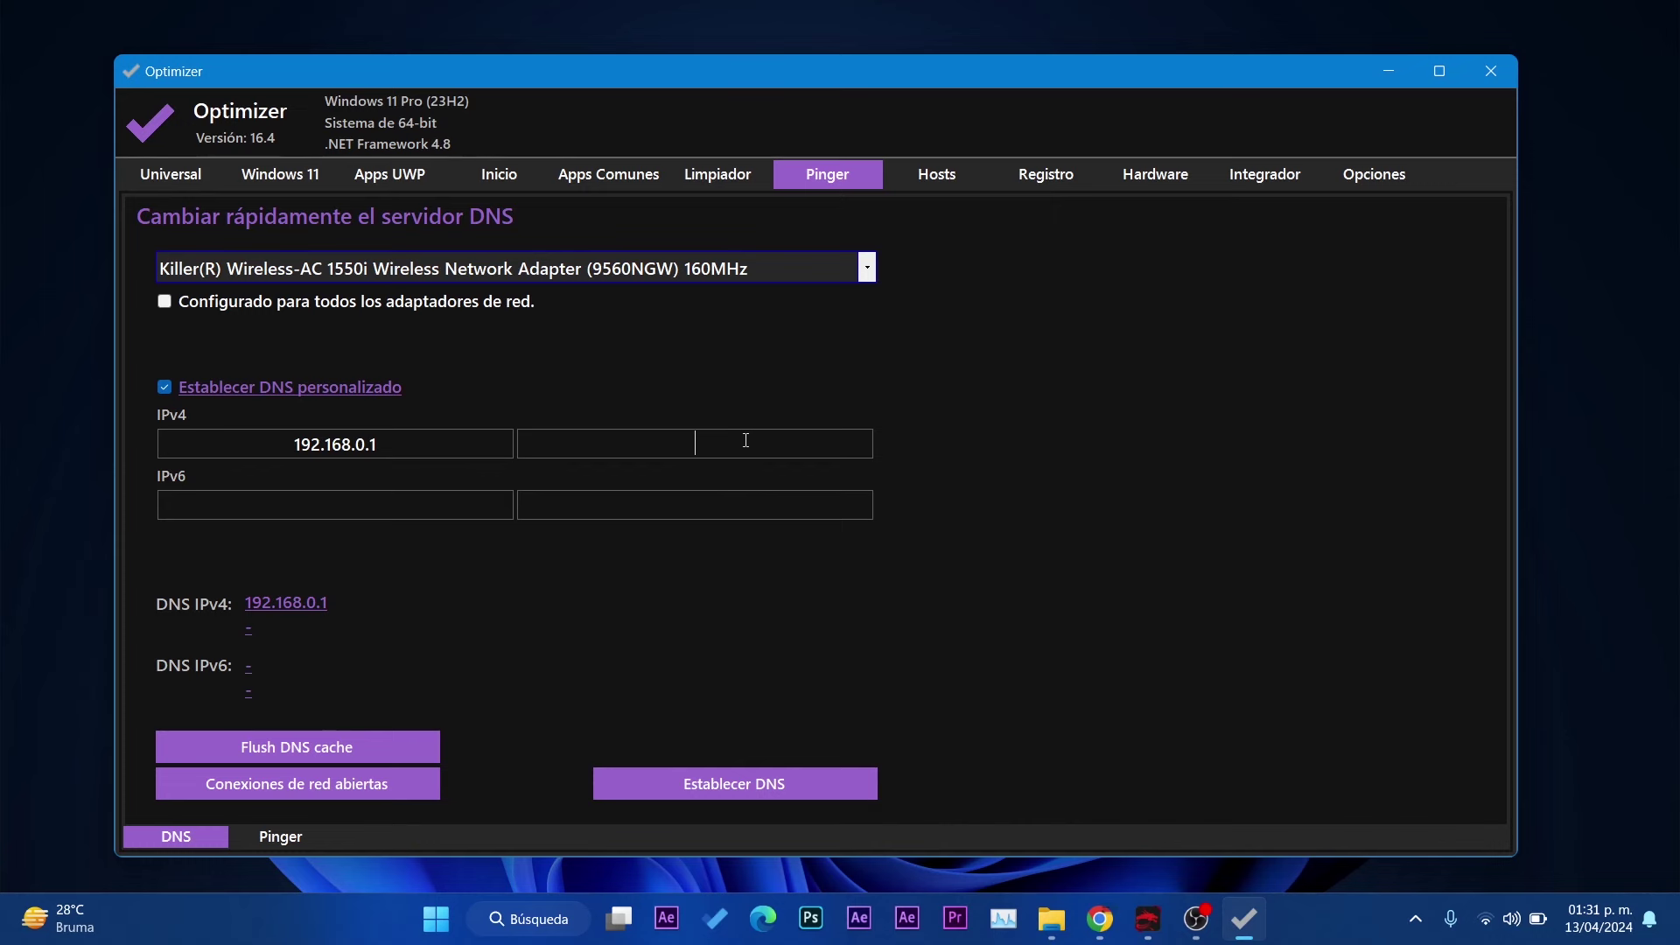
pyautogui.click(960, 188)
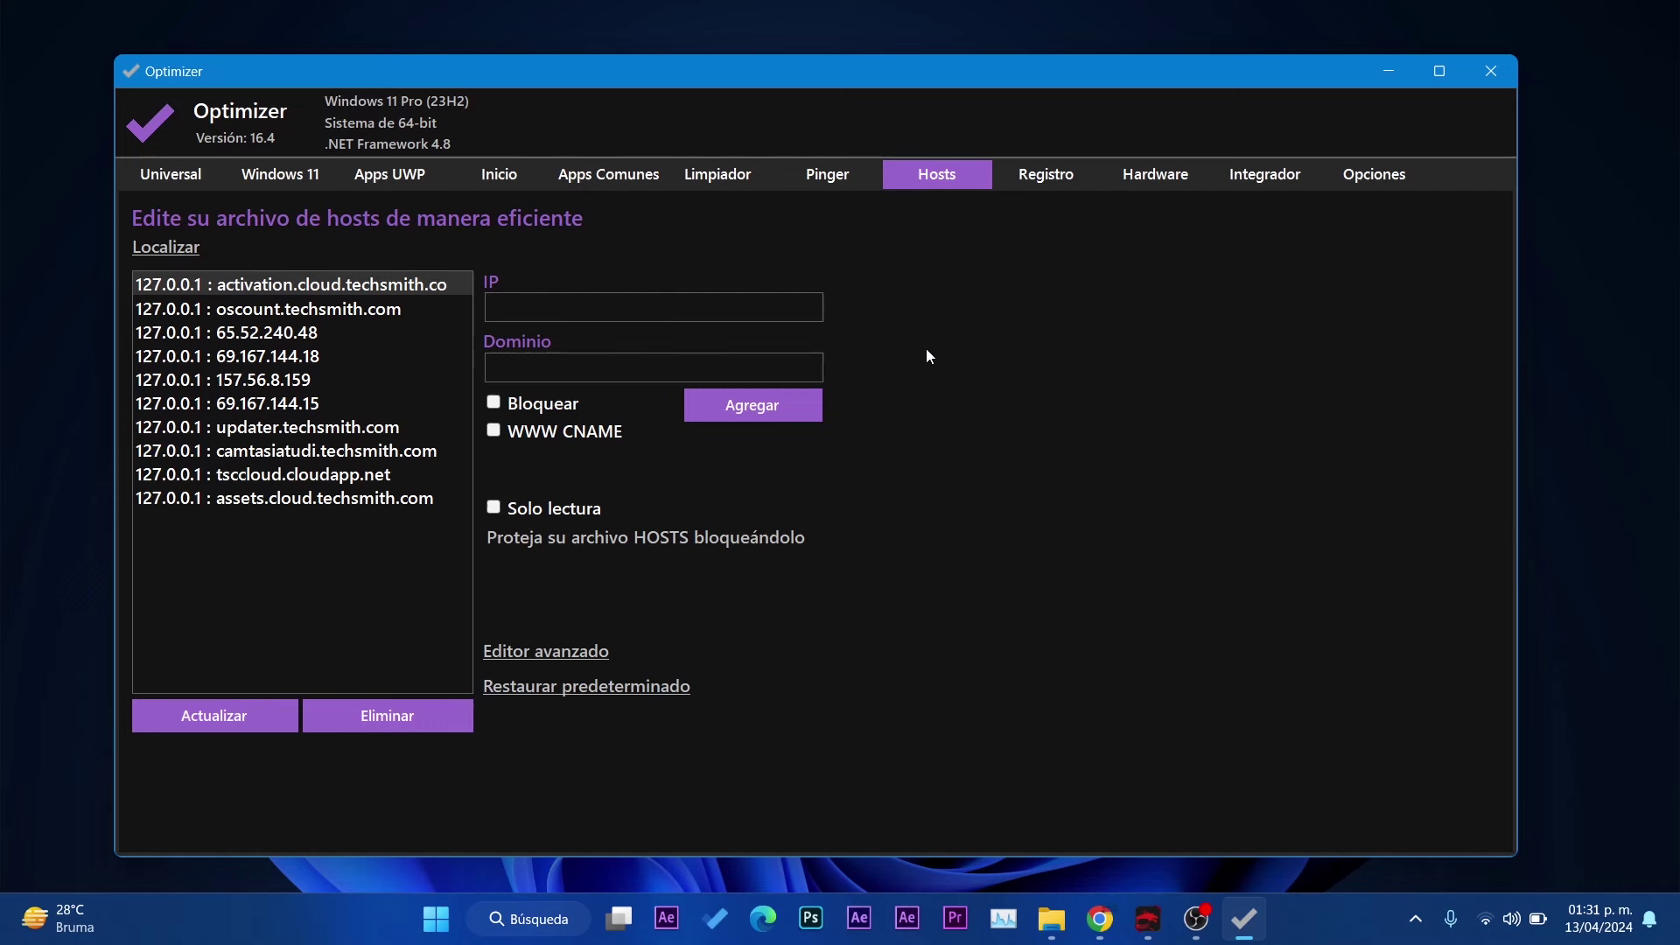
pyautogui.click(1079, 181)
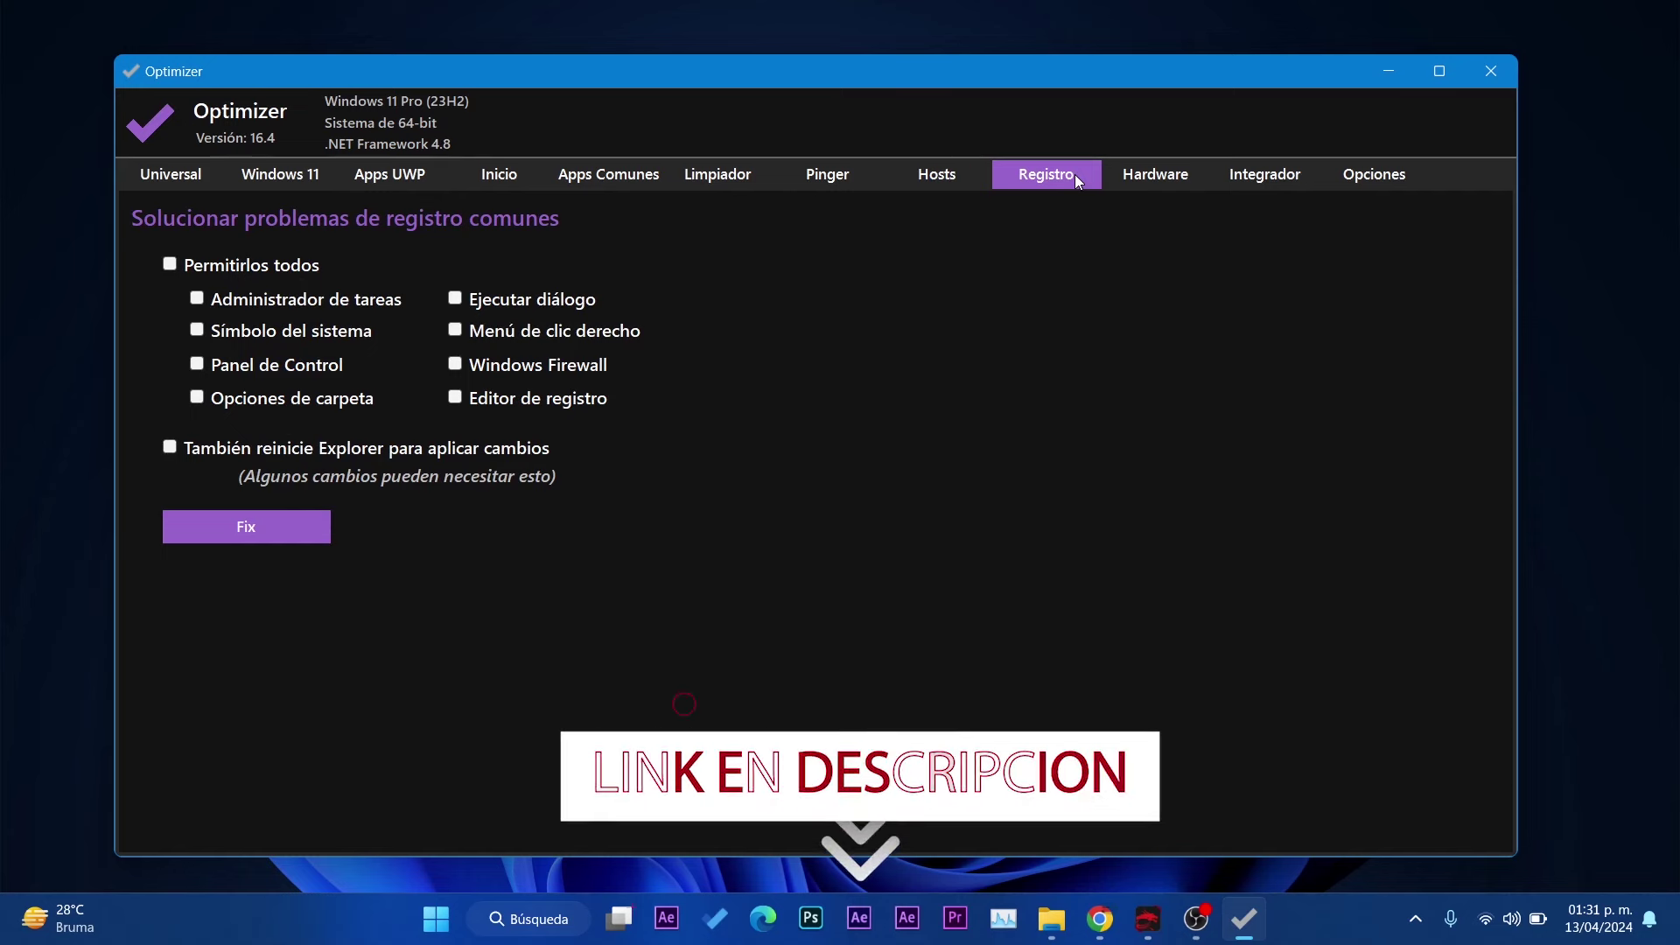
pyautogui.click(1155, 165)
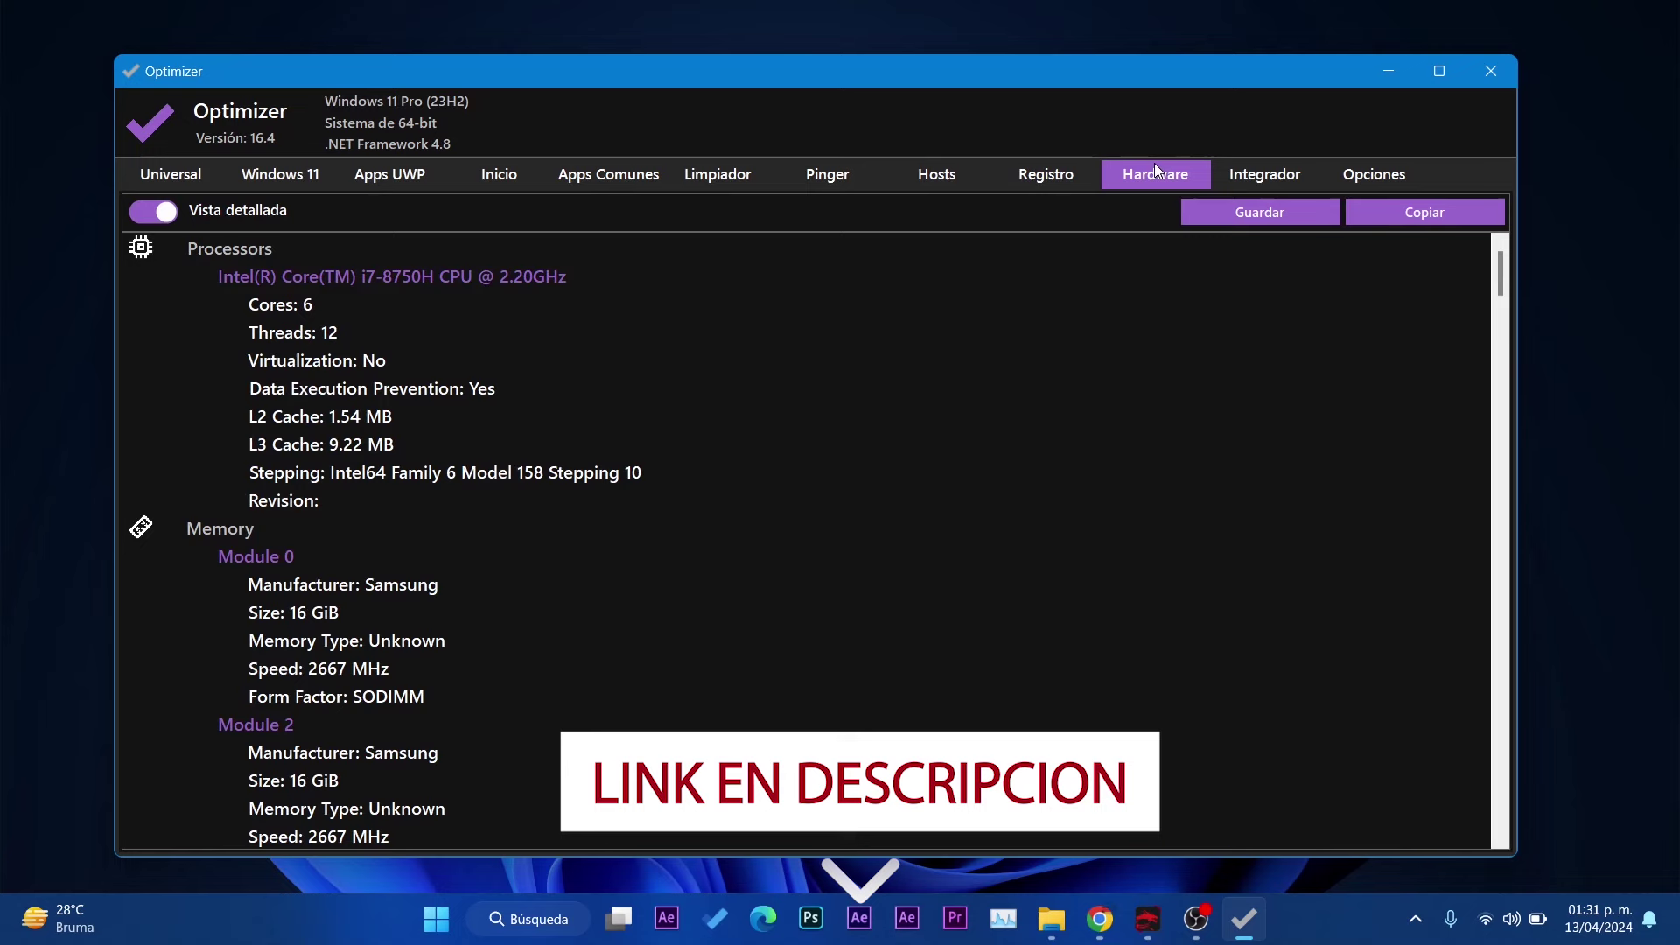
pyautogui.scroll(-20, 633, 476)
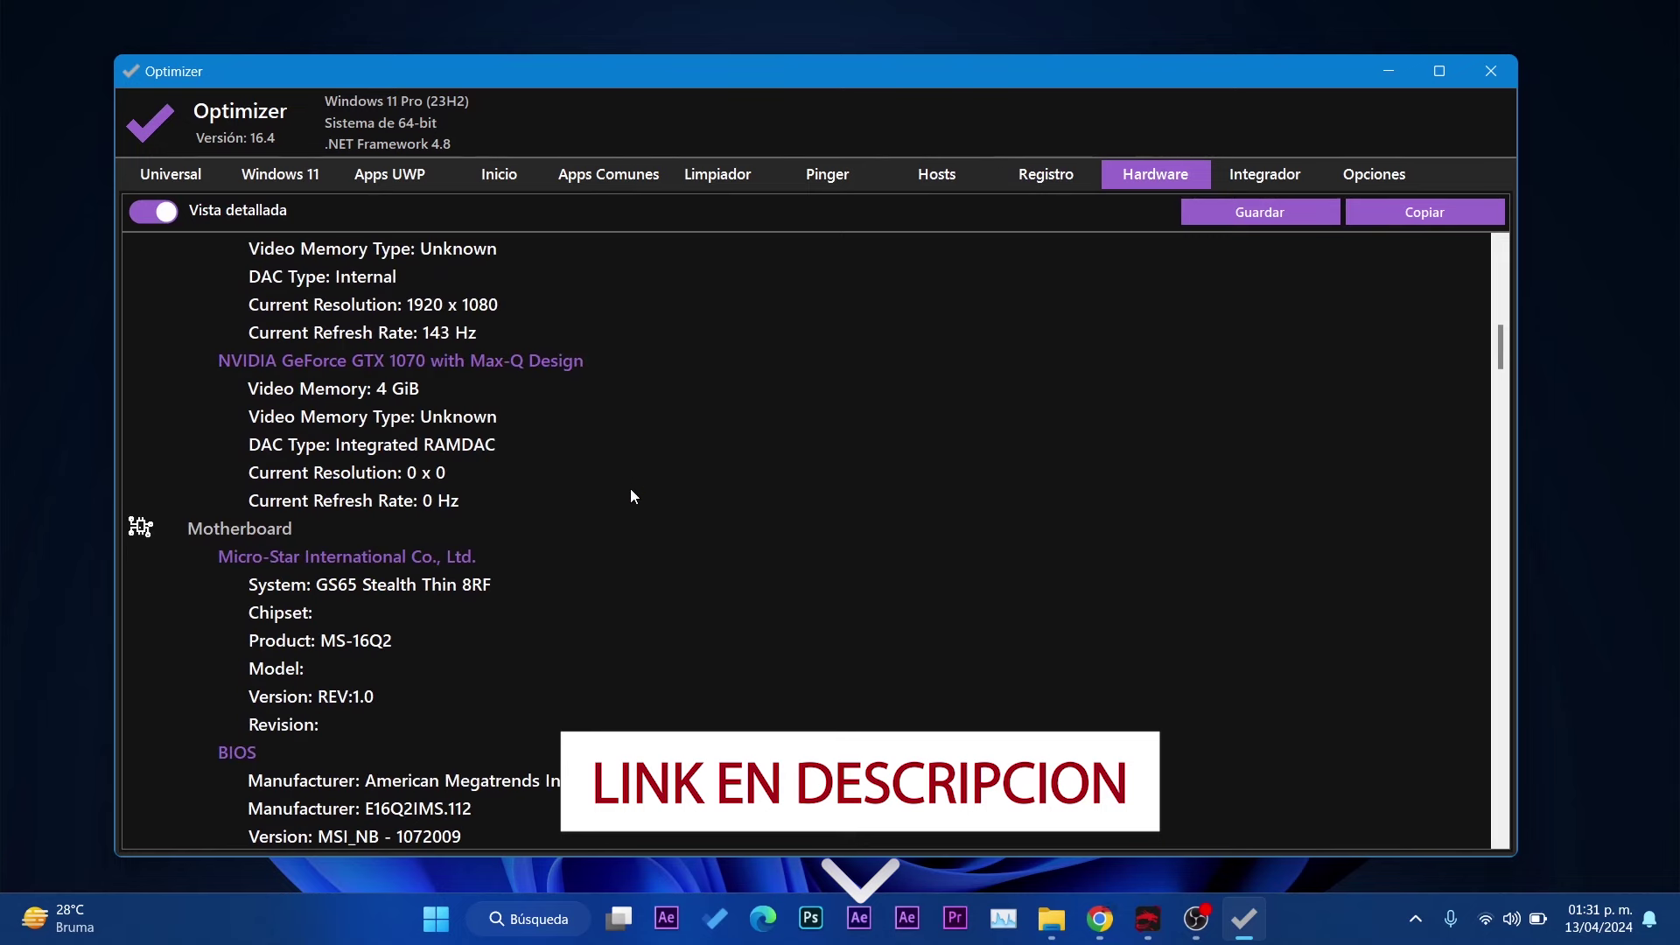
# Read what the Integrador can add to the desktop context menu and display that menu's extended options.
pyautogui.click(1259, 179)
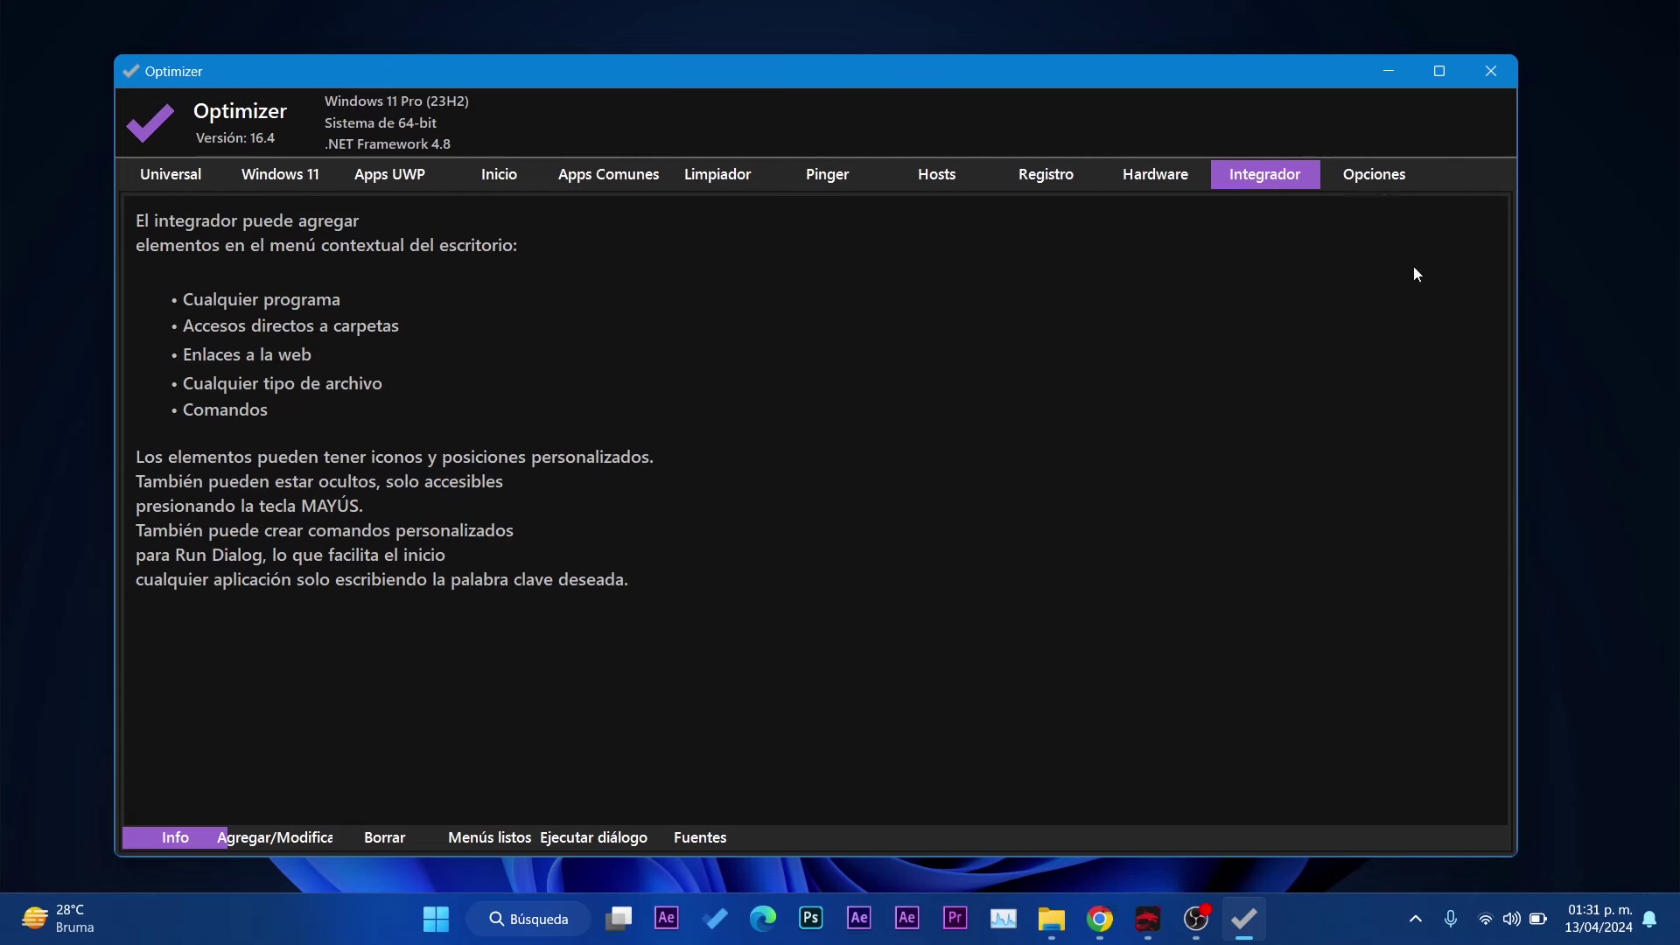
pyautogui.click(1377, 172)
pyautogui.click(1274, 175)
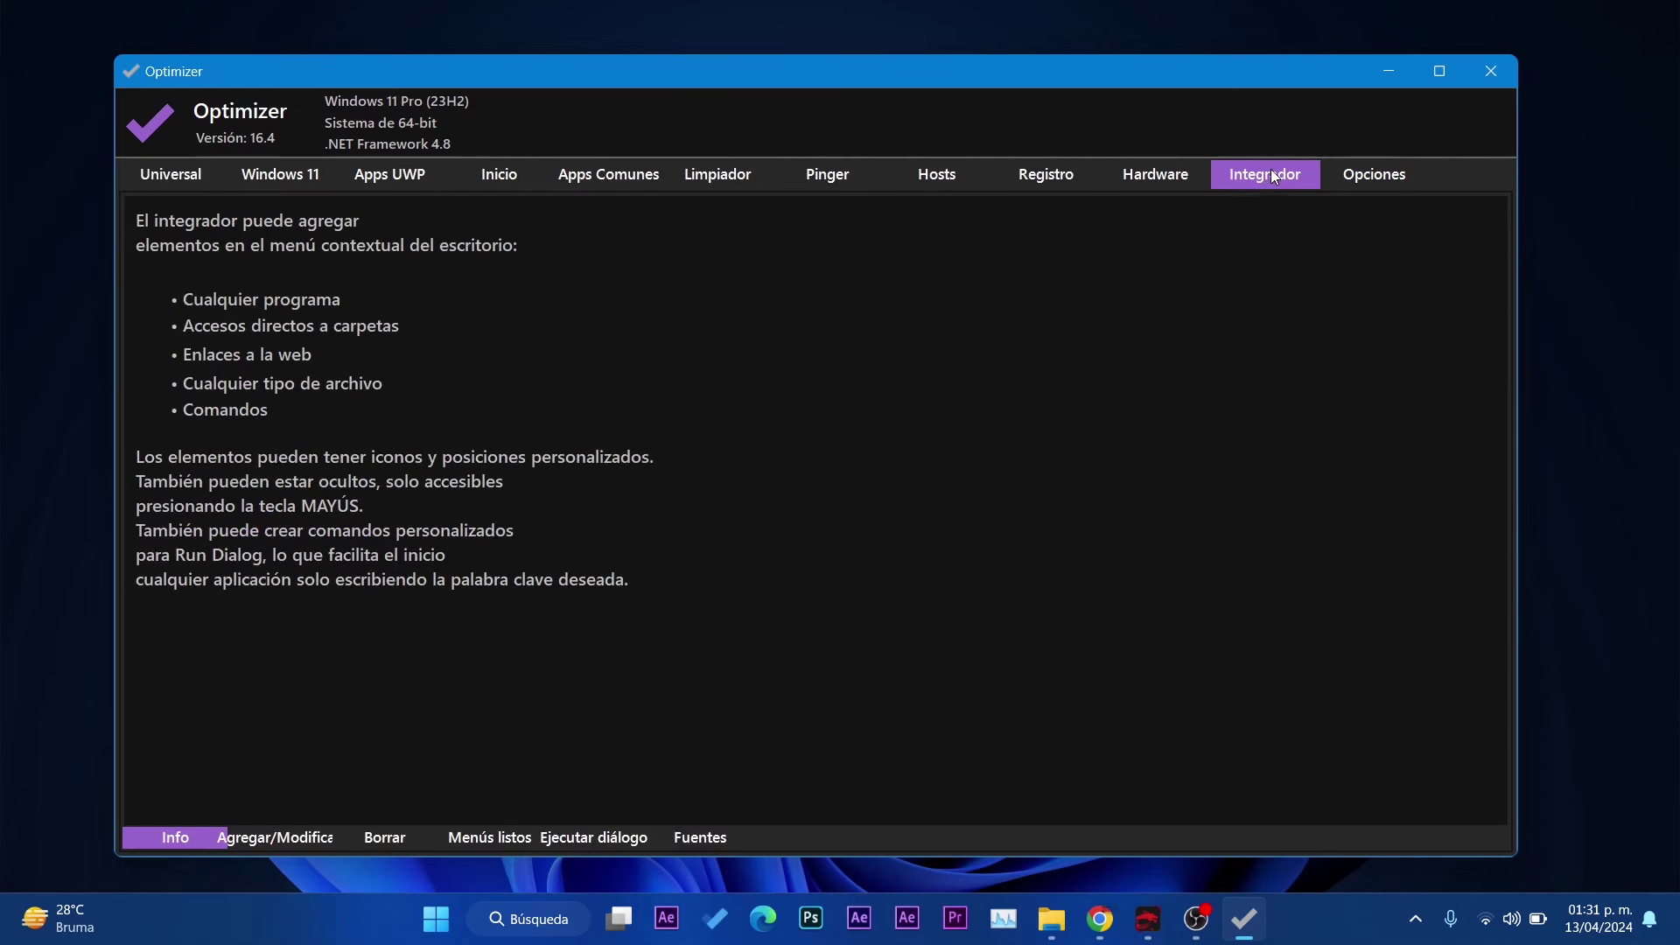
pyautogui.click(1595, 371)
pyautogui.rightClick(1568, 390)
pyautogui.rightClick(1572, 395)
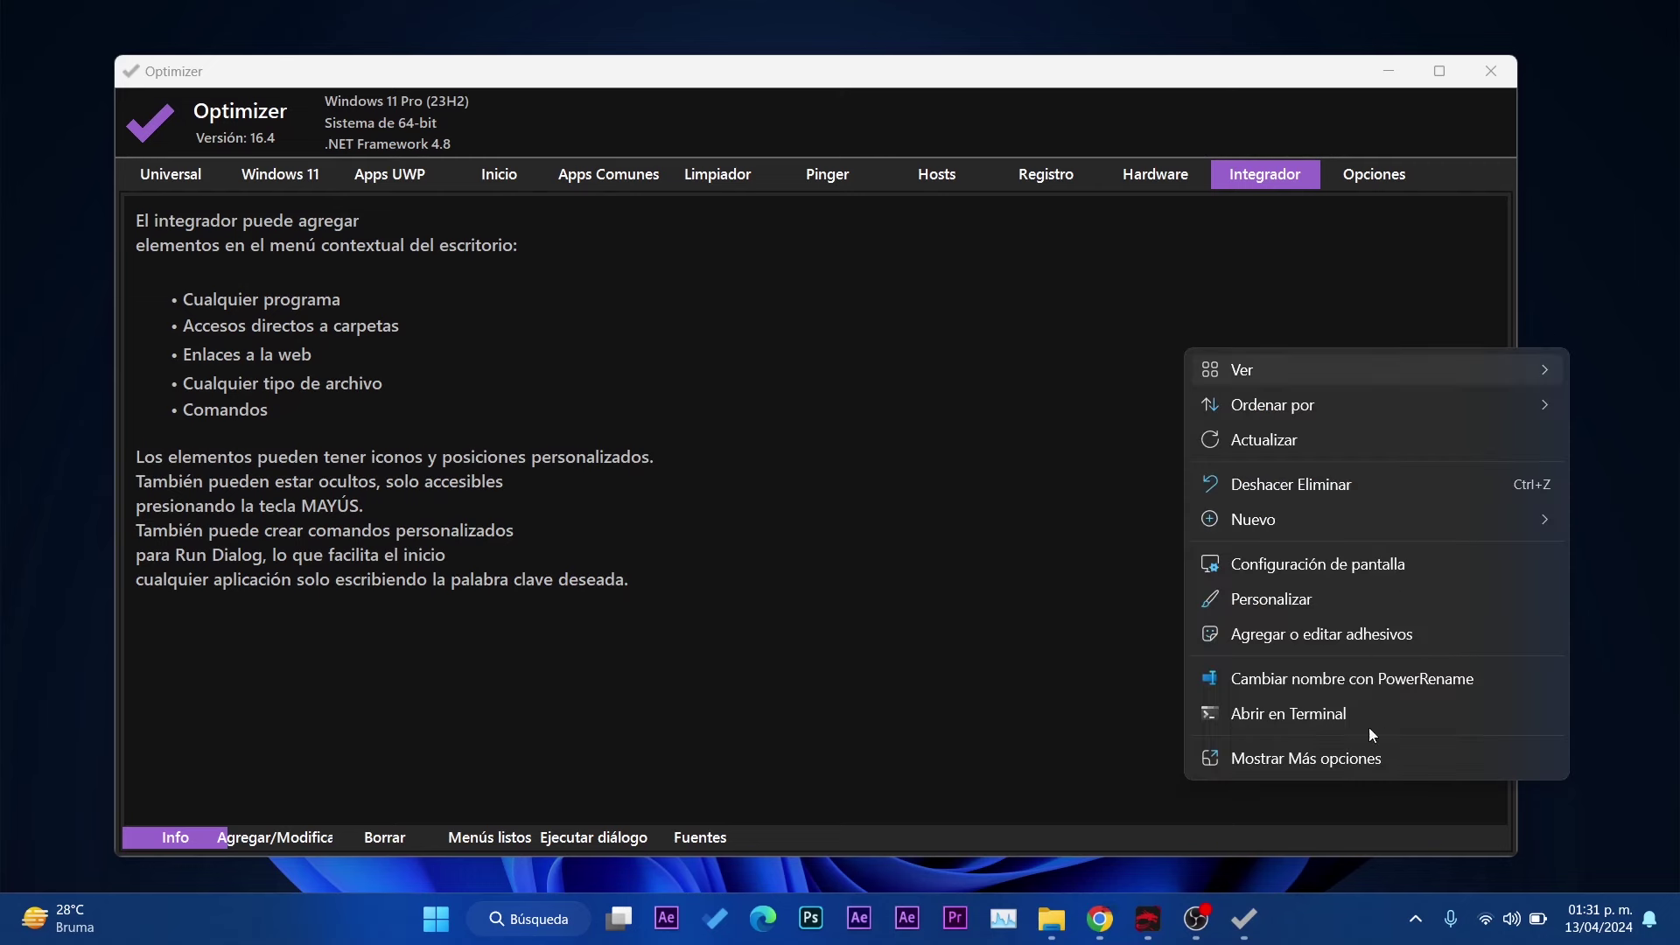
pyautogui.click(1352, 758)
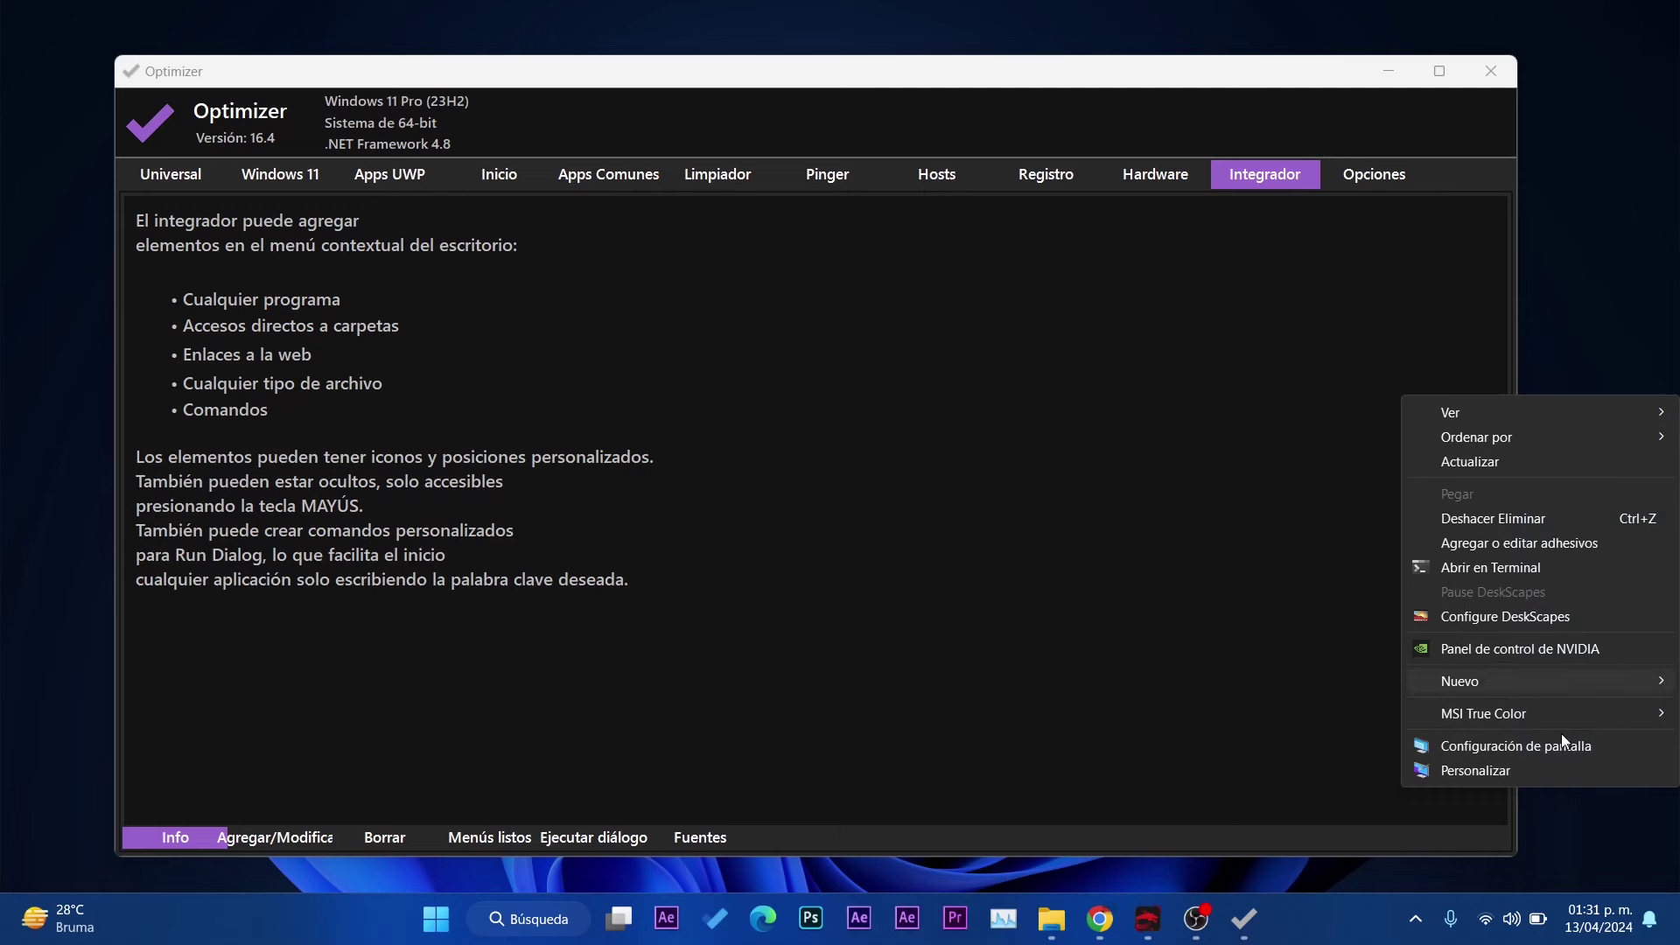
# Turn on Desactivar teclas adhesivas and Desactivar SmartScreen in the universal system settings, and close Optimizer.
pyautogui.click(1315, 362)
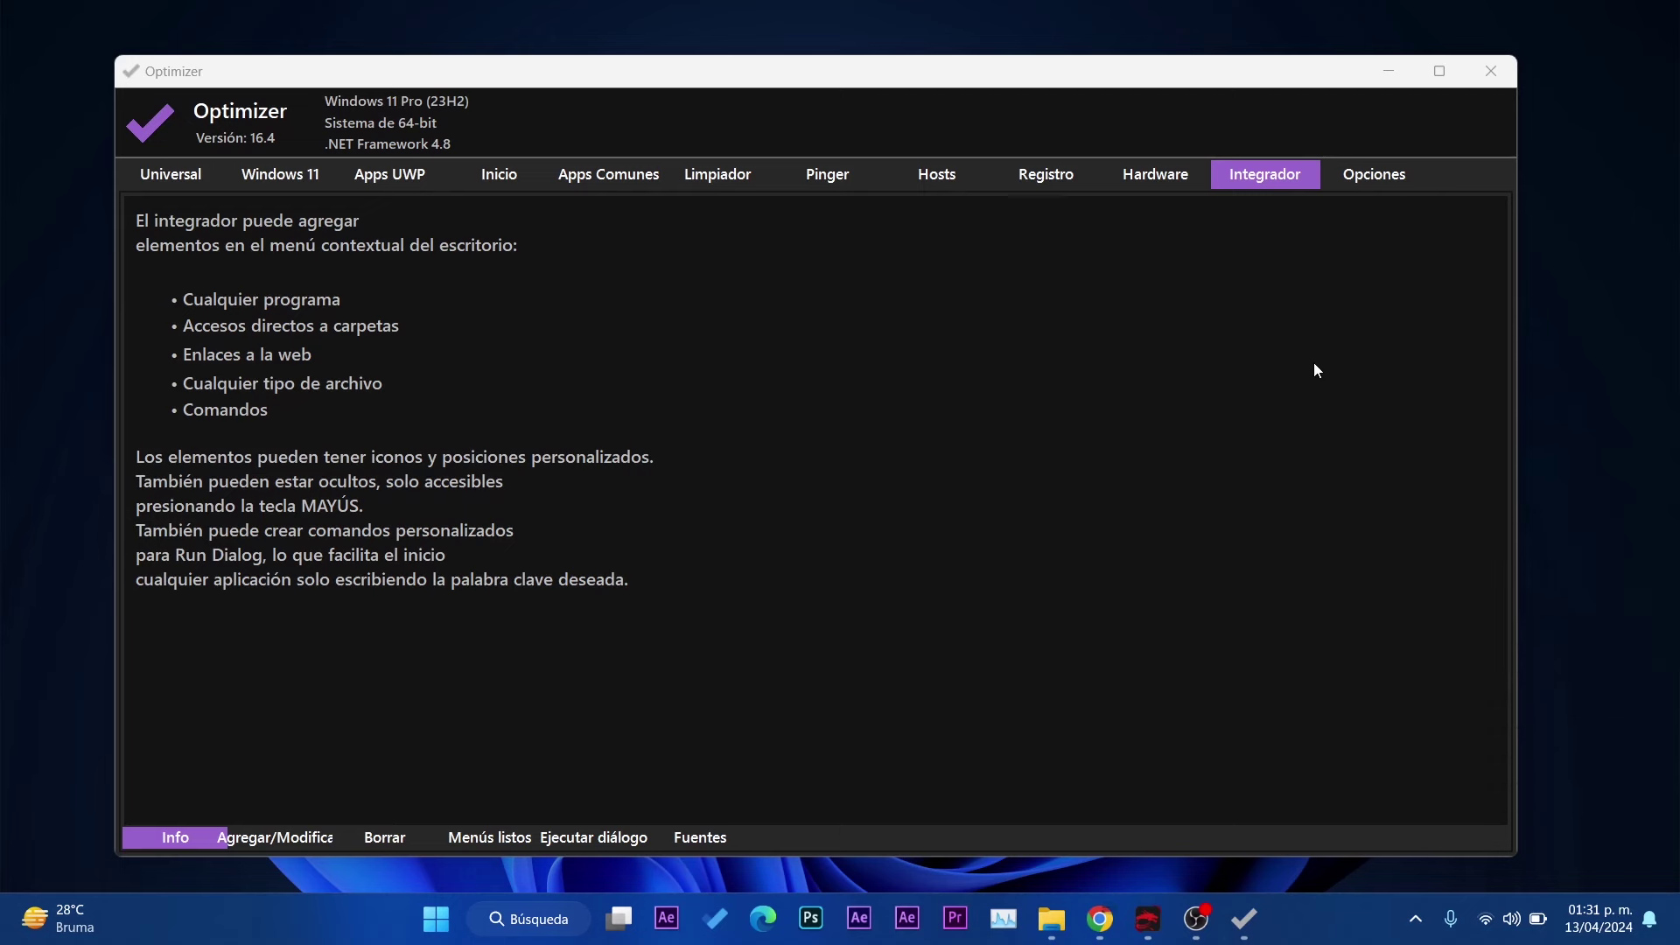
pyautogui.click(172, 178)
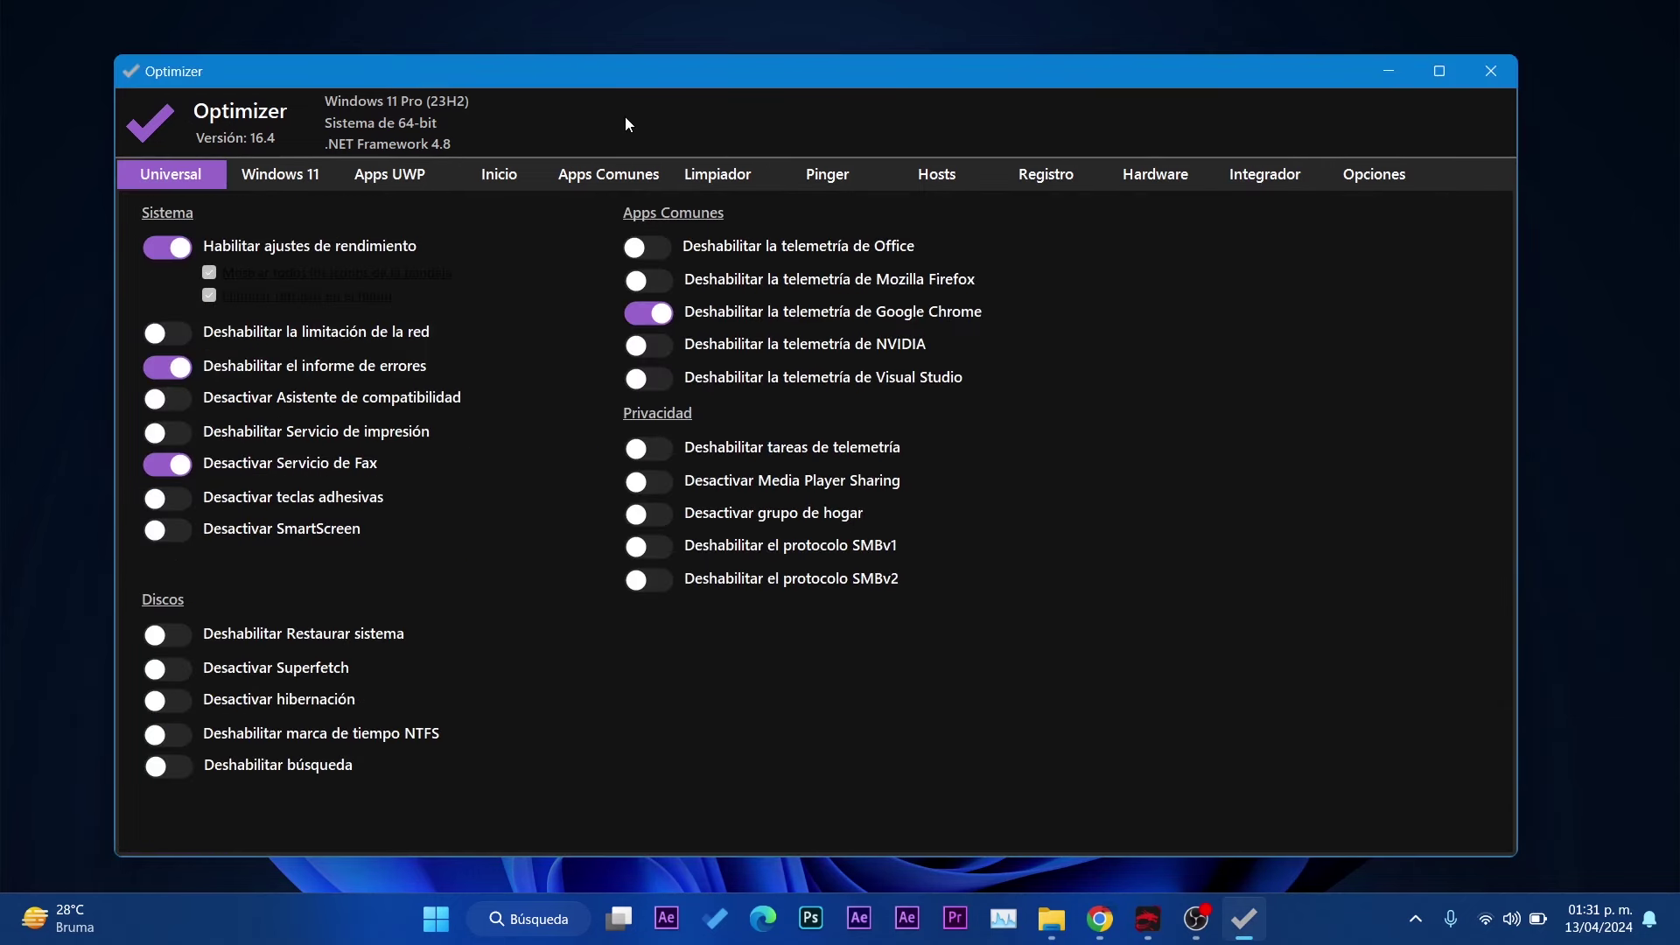
pyautogui.click(170, 503)
pyautogui.click(175, 526)
pyautogui.hotkey('alt', 'F4')
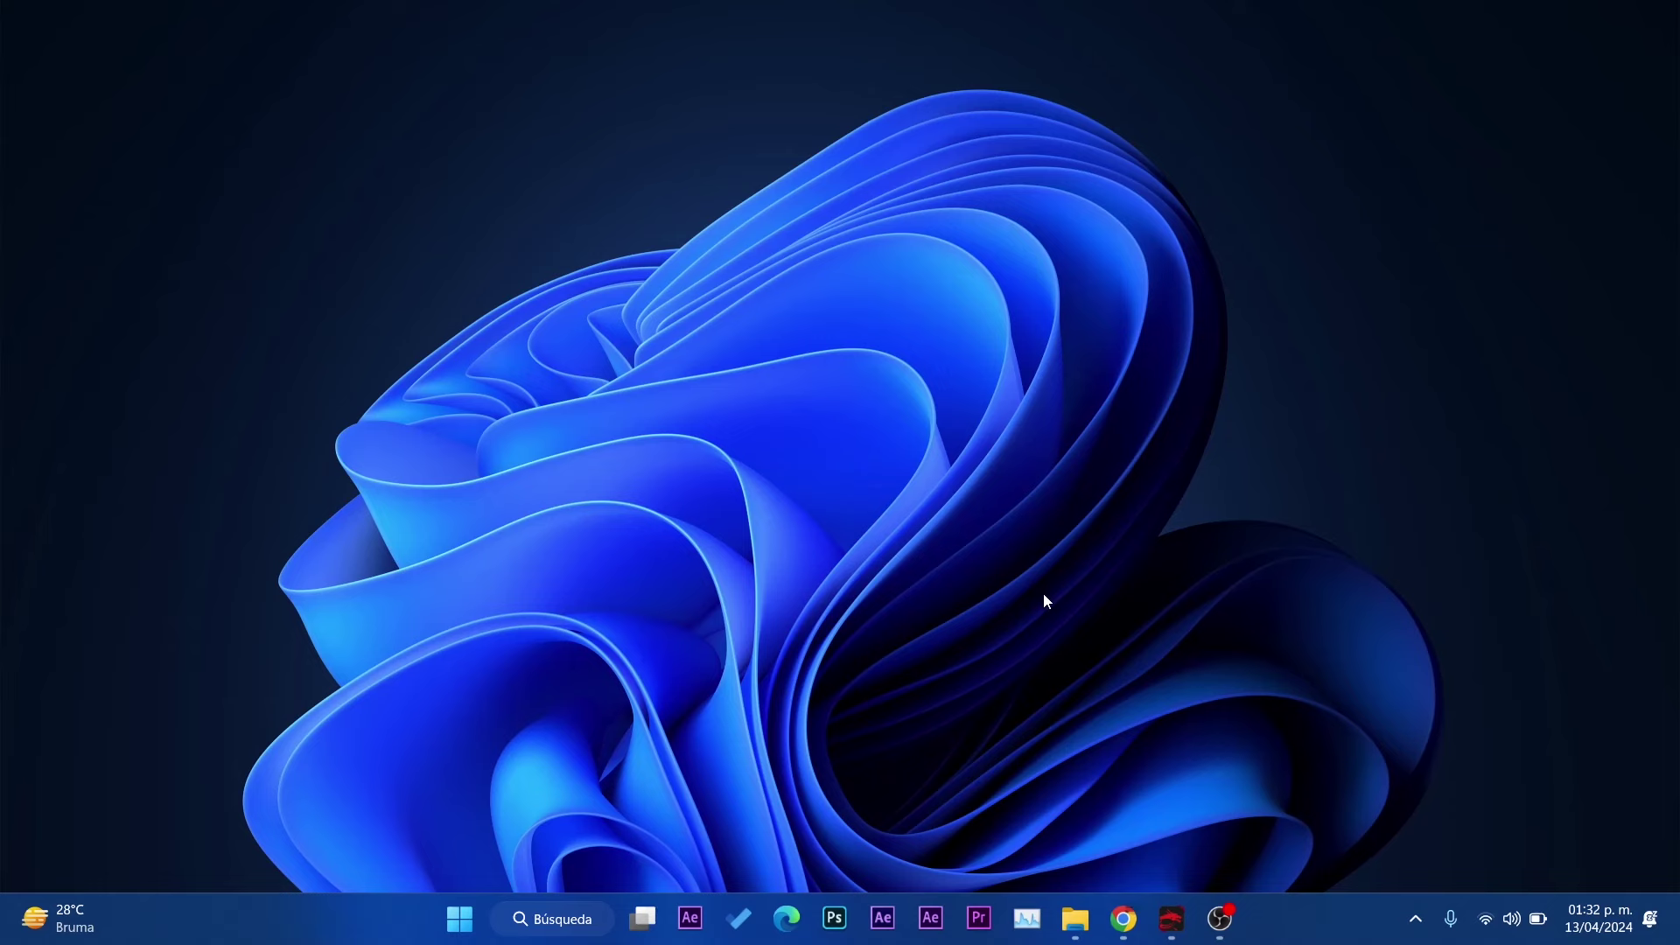
# Check the computer's CPU performance in Task Manager, and close it.
pyautogui.hotkey('ctrl', 'shift', 'Escape')
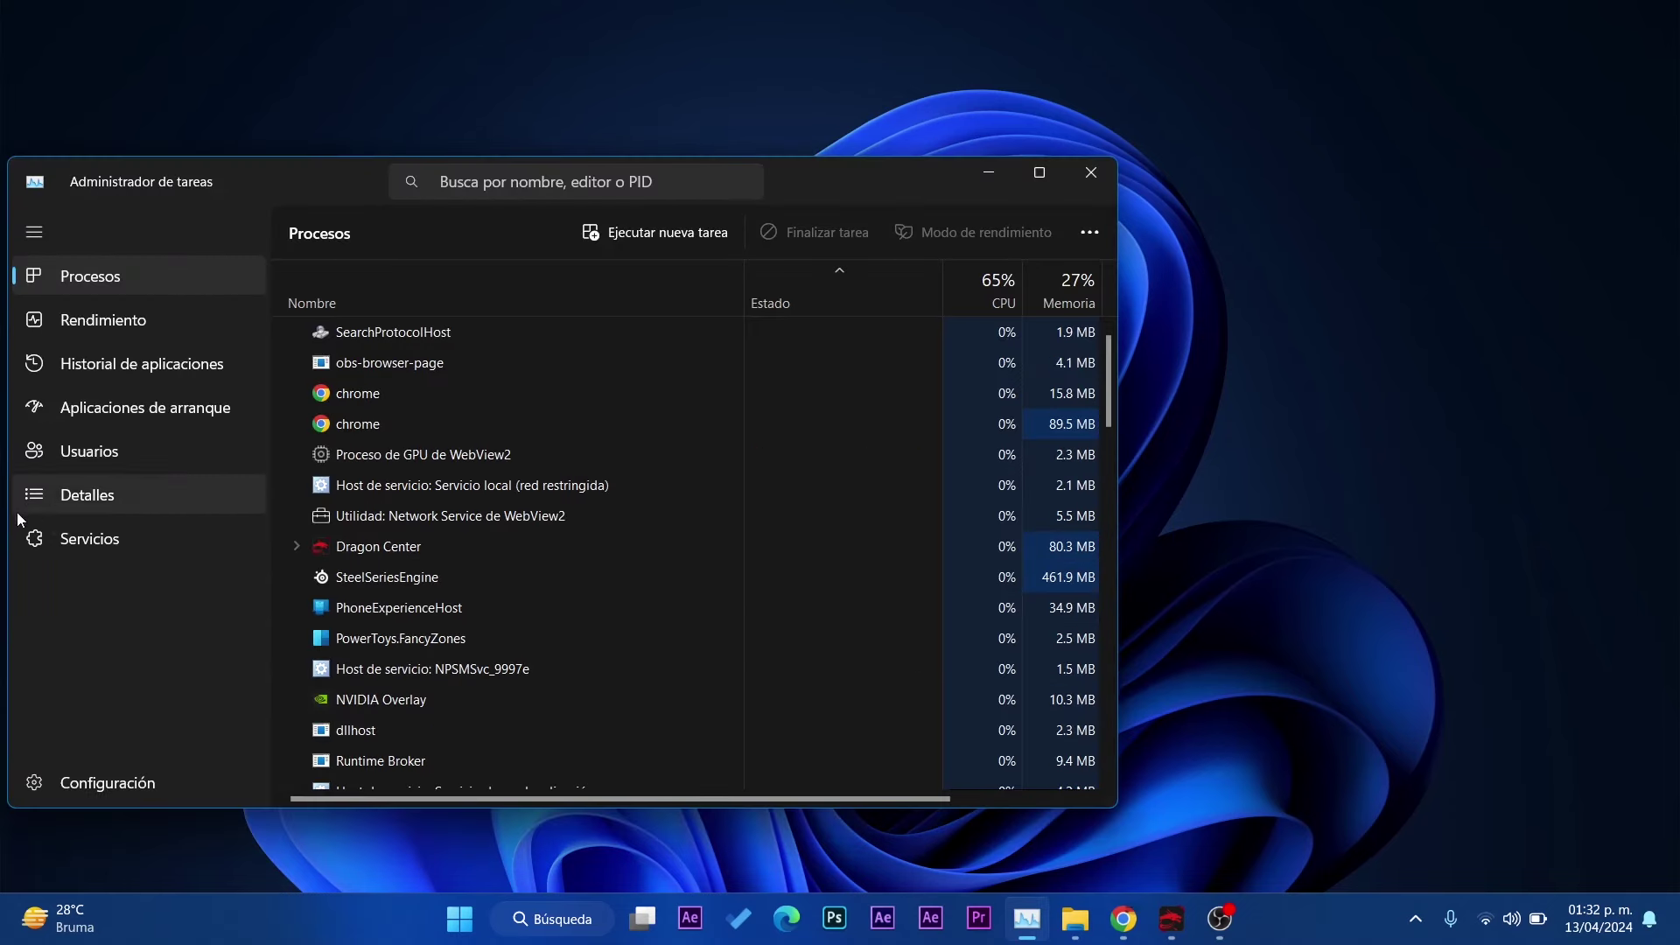
pyautogui.click(75, 322)
pyautogui.moveTo(779, 175); pyautogui.dragTo(1017, 117)
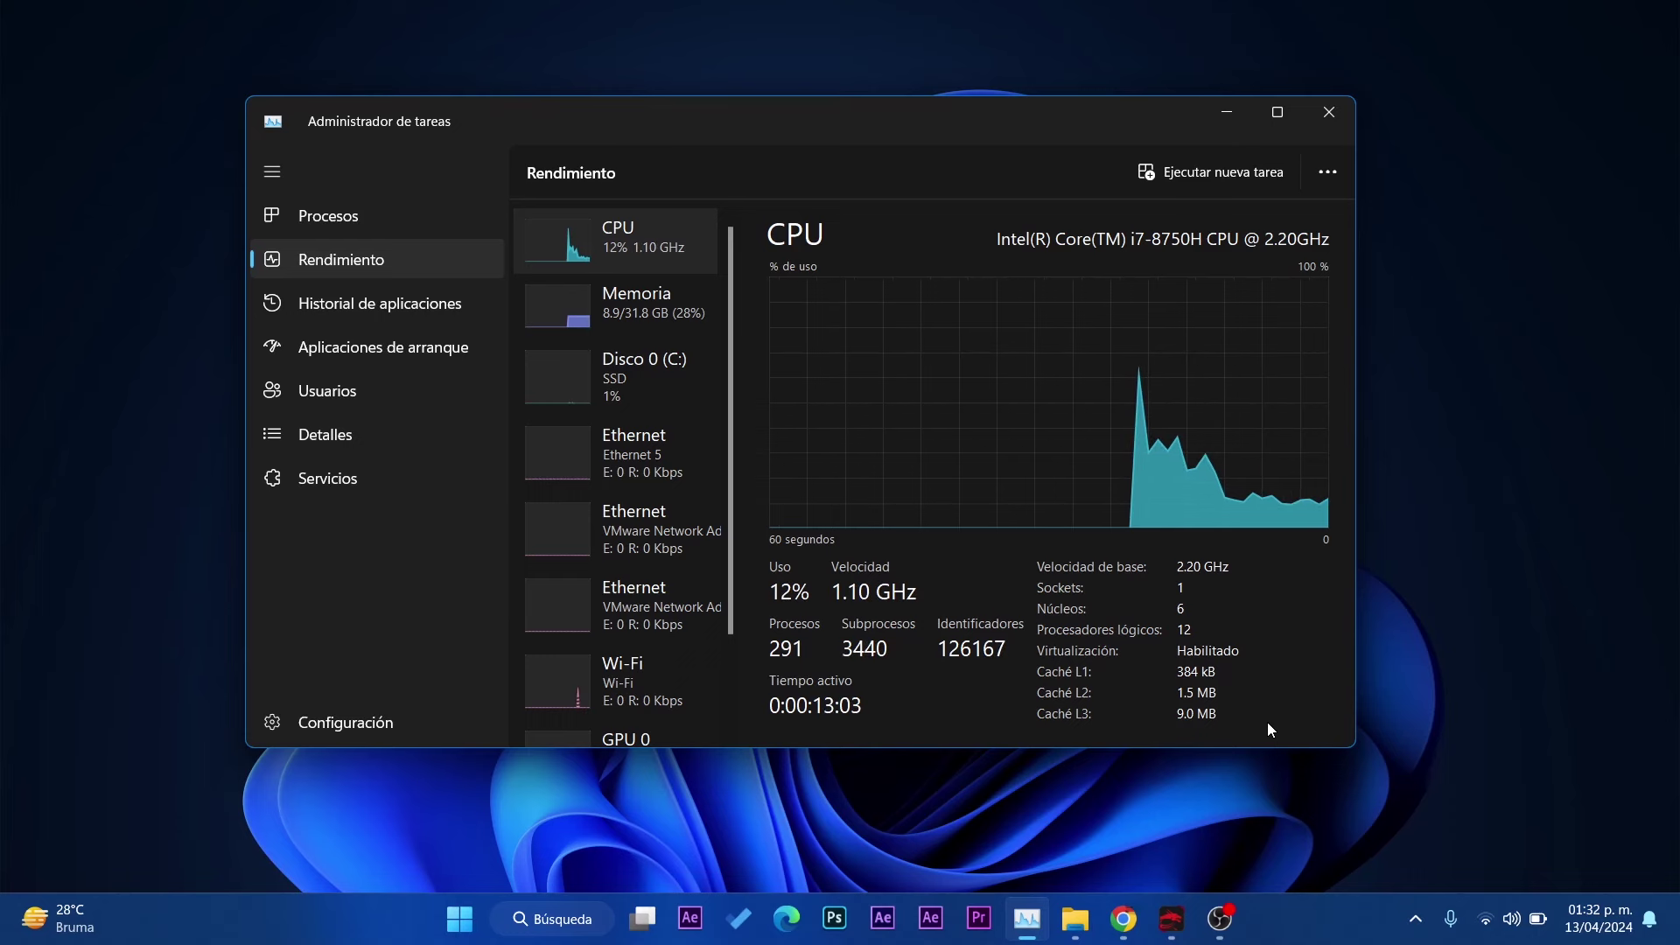
pyautogui.click(1332, 102)
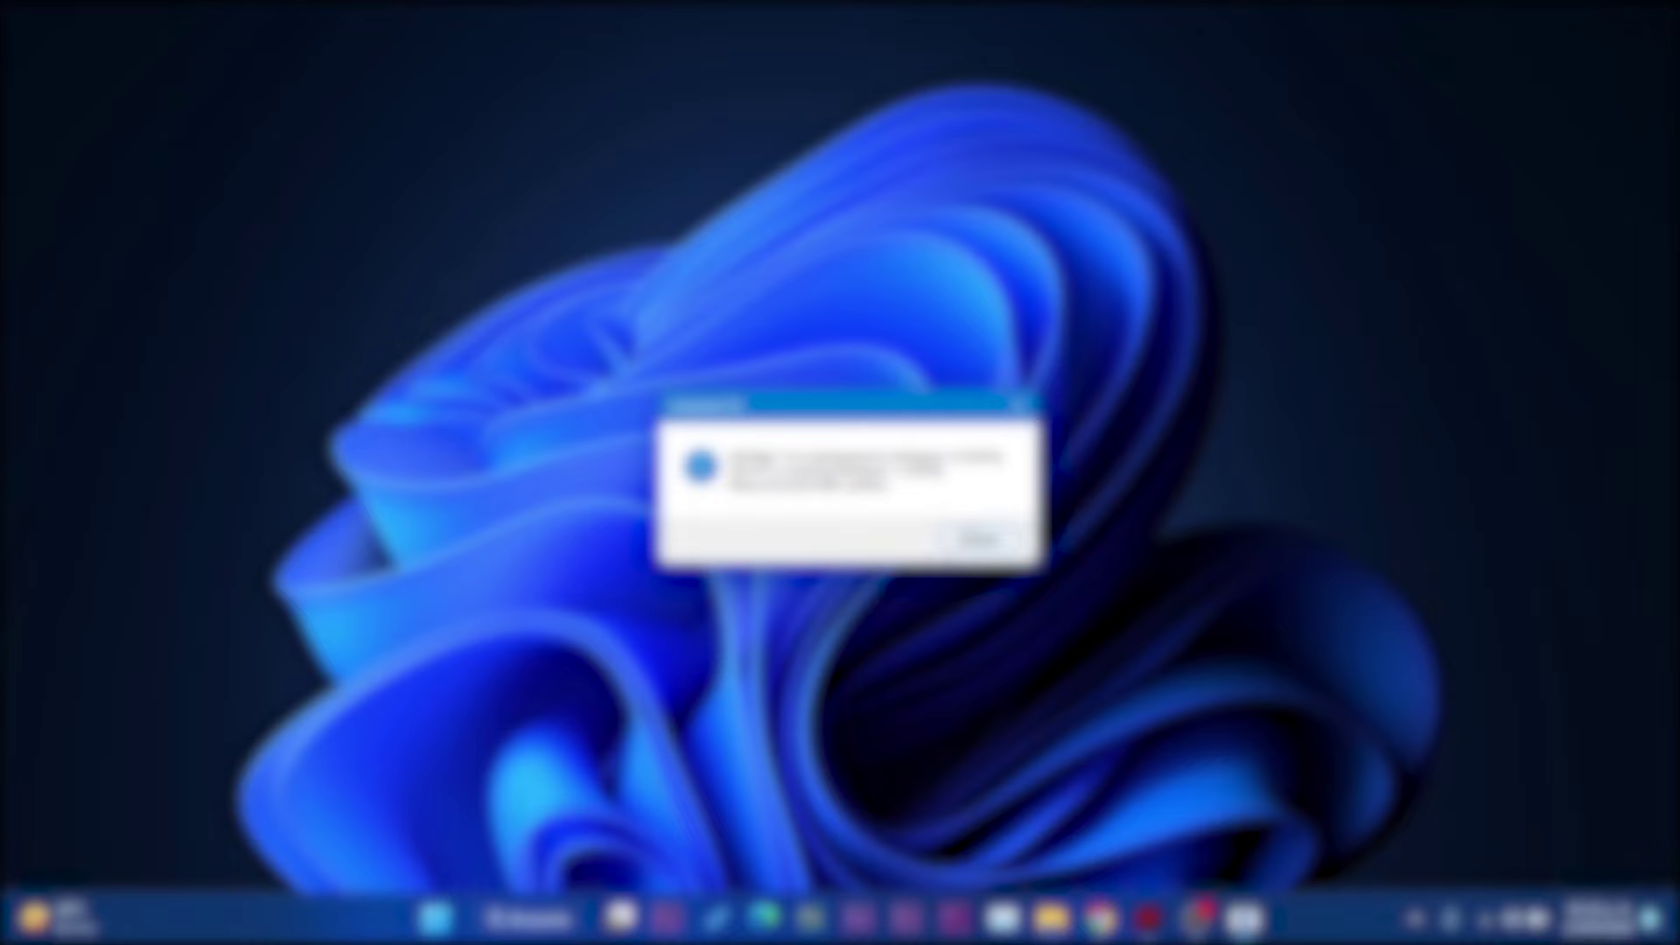
# Switch to WinSlap 1.8, dismiss its startup notice and review the Windows tweaks, briefly selecting and deselecting Disable Windows welcome experience.
pyautogui.click(990, 533)
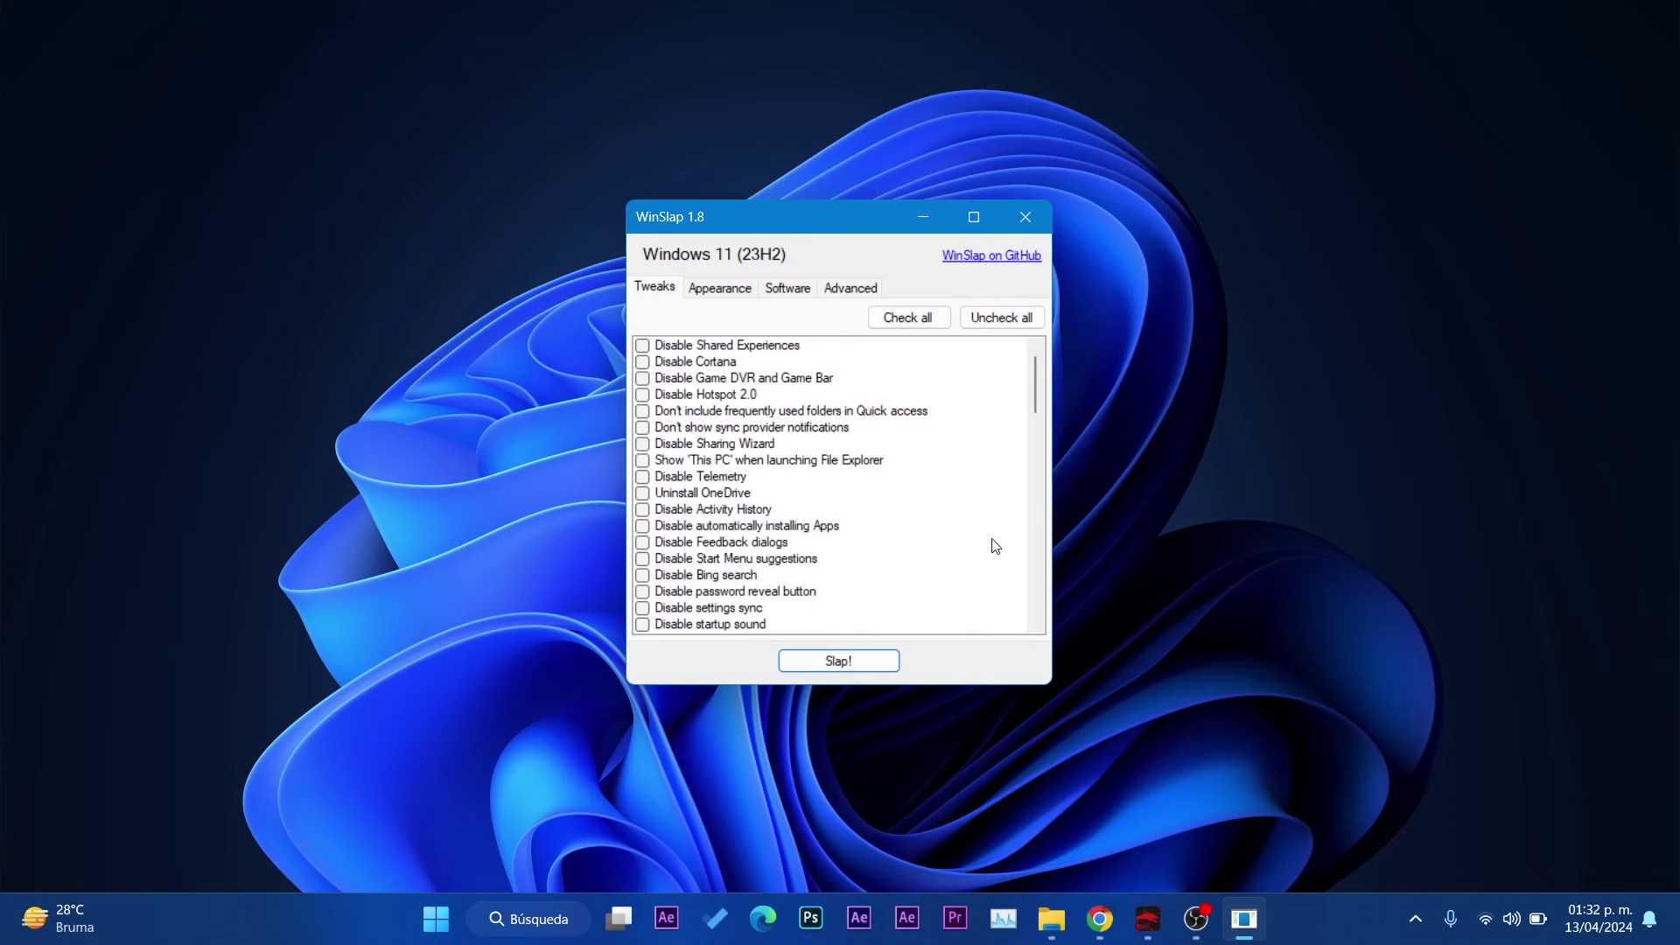
pyautogui.scroll(-3, 896, 560)
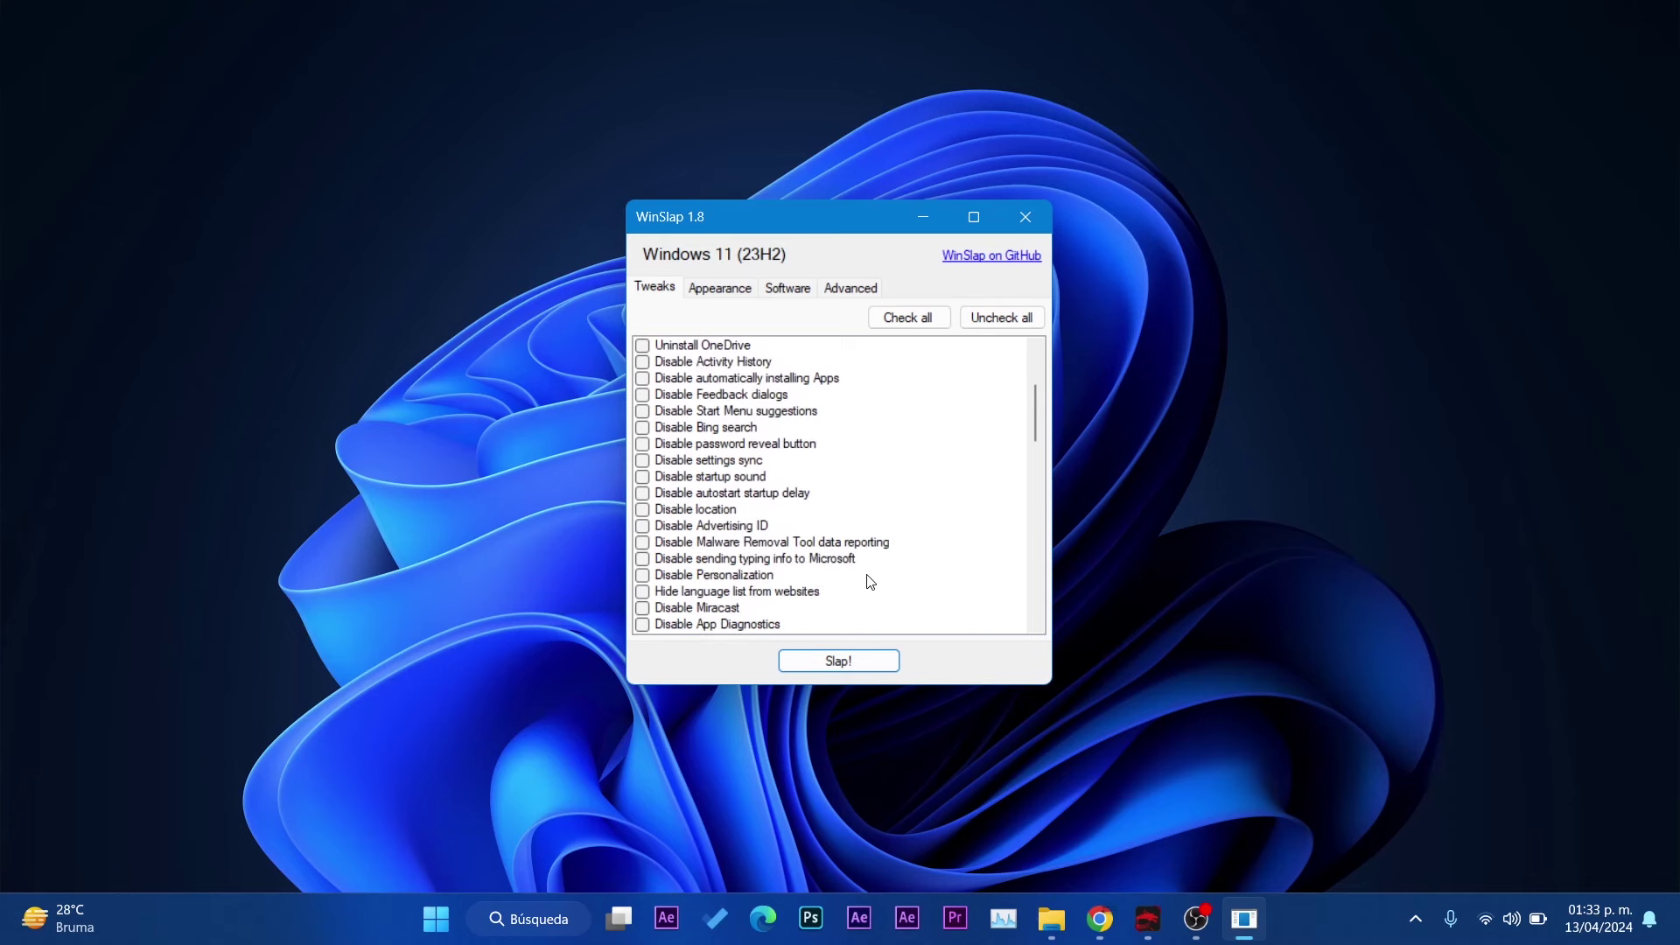
pyautogui.scroll(-6, 689, 525)
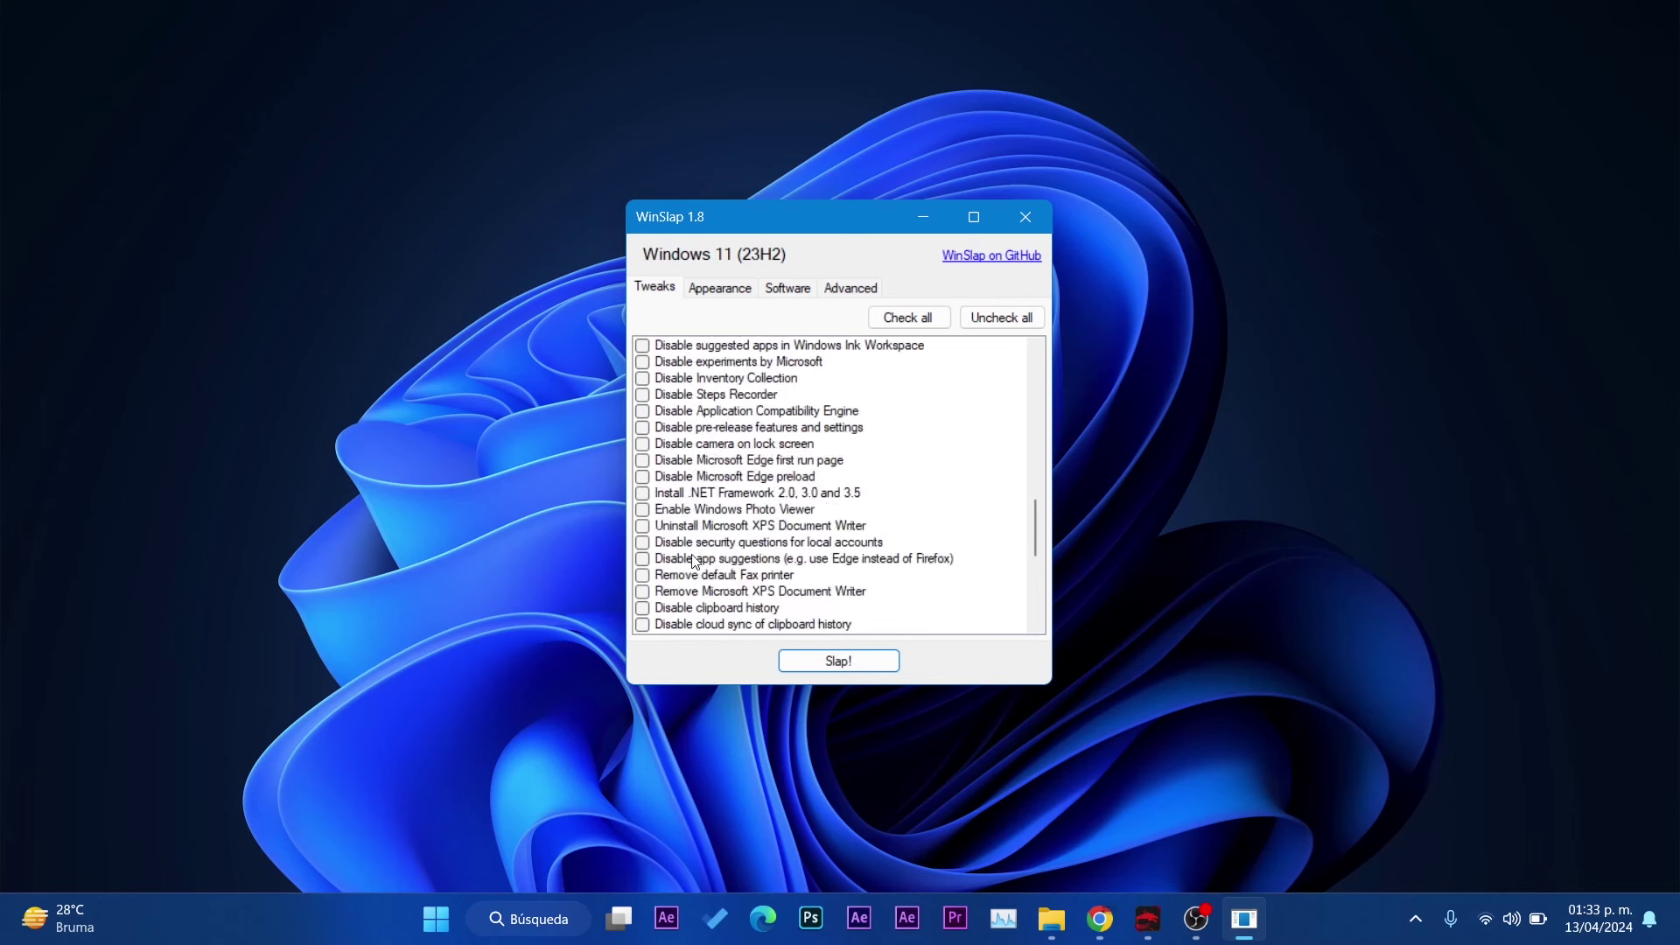
pyautogui.scroll(-2, 709, 560)
pyautogui.scroll(-4, 709, 560)
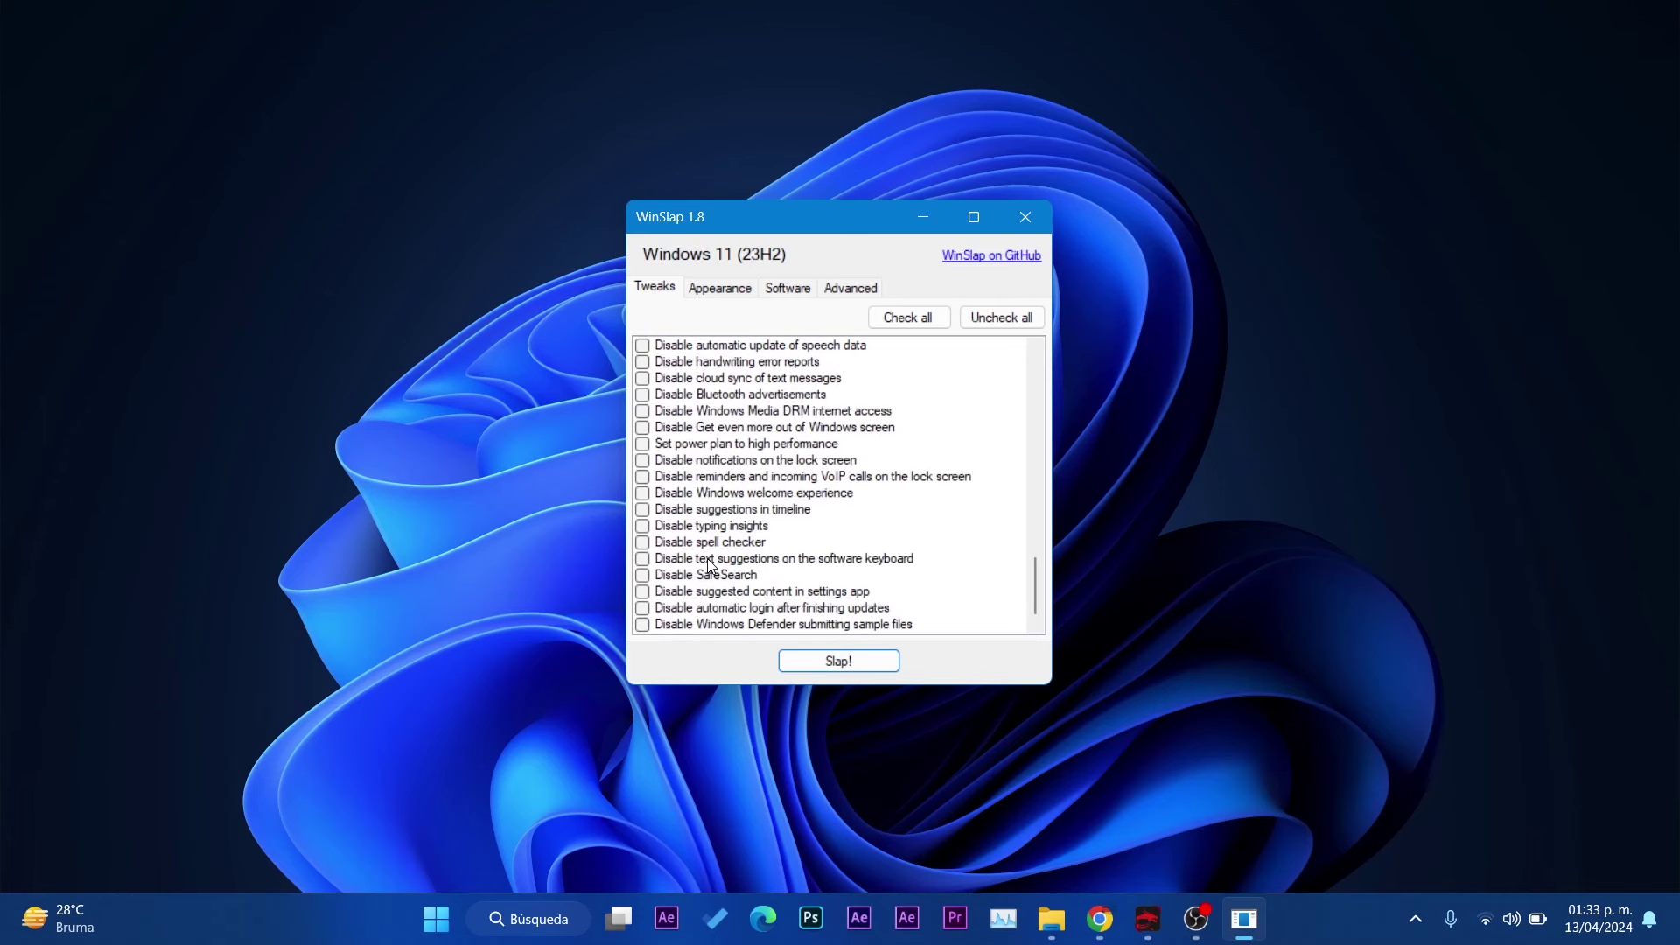
pyautogui.click(643, 494)
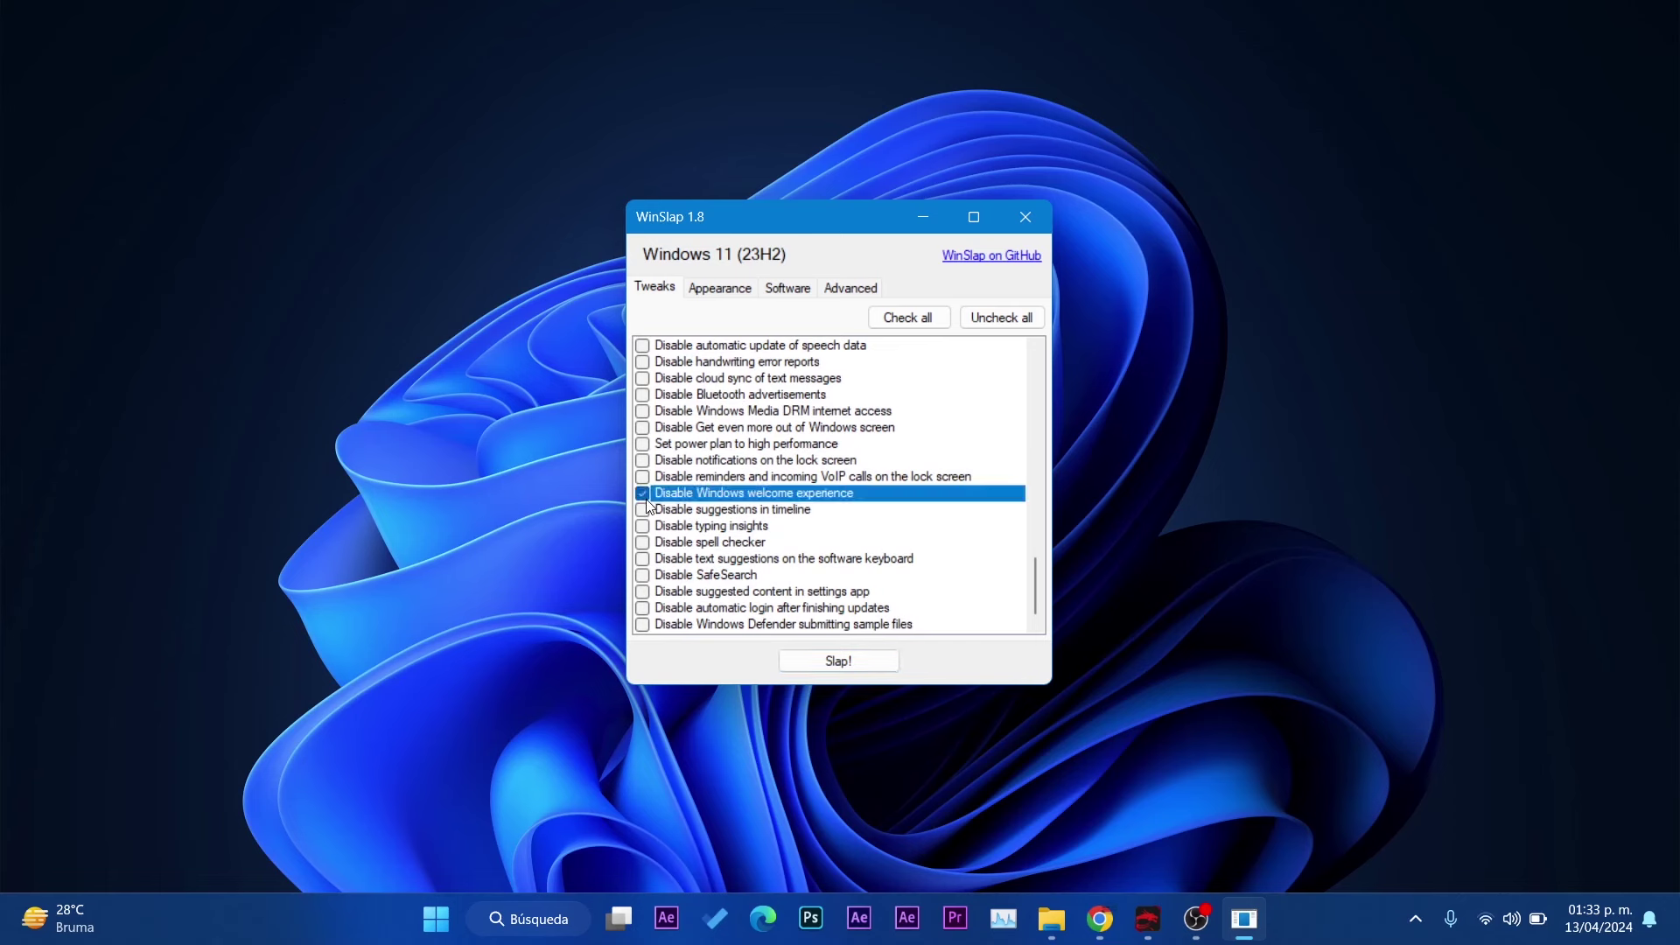
pyautogui.click(645, 495)
# Review WinSlap's appearance options, installable software and advanced options.
pyautogui.click(701, 292)
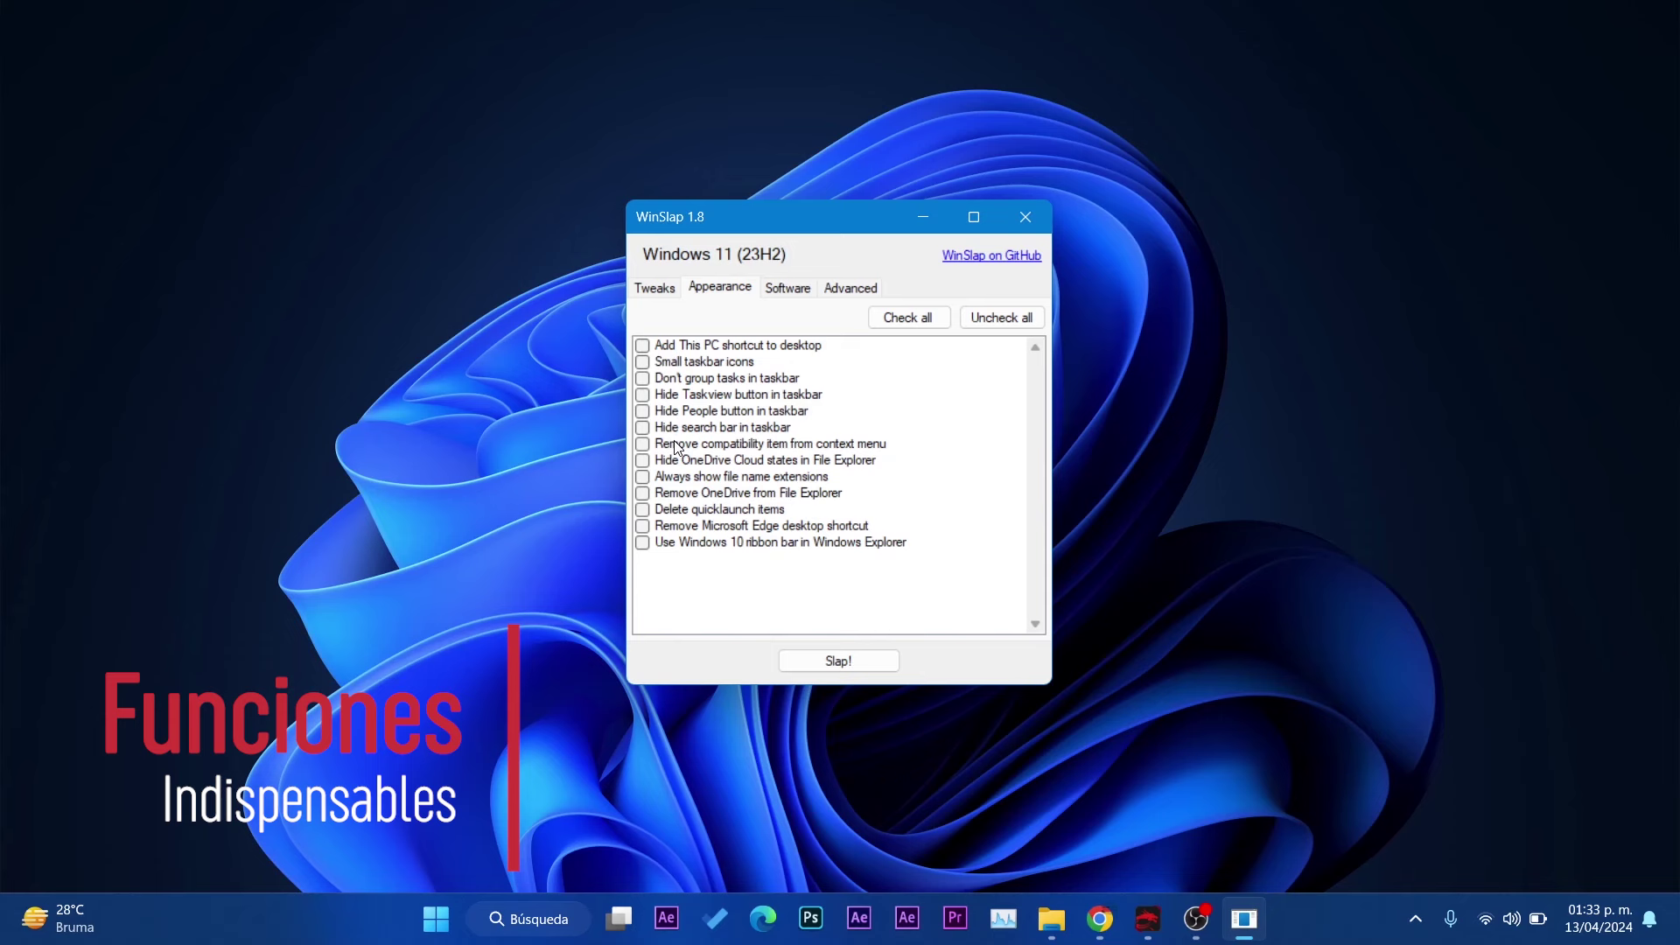
pyautogui.click(787, 289)
pyautogui.scroll(-4, 653, 442)
pyautogui.scroll(4, 653, 442)
pyautogui.scroll(-5, 661, 473)
pyautogui.scroll(-4, 661, 472)
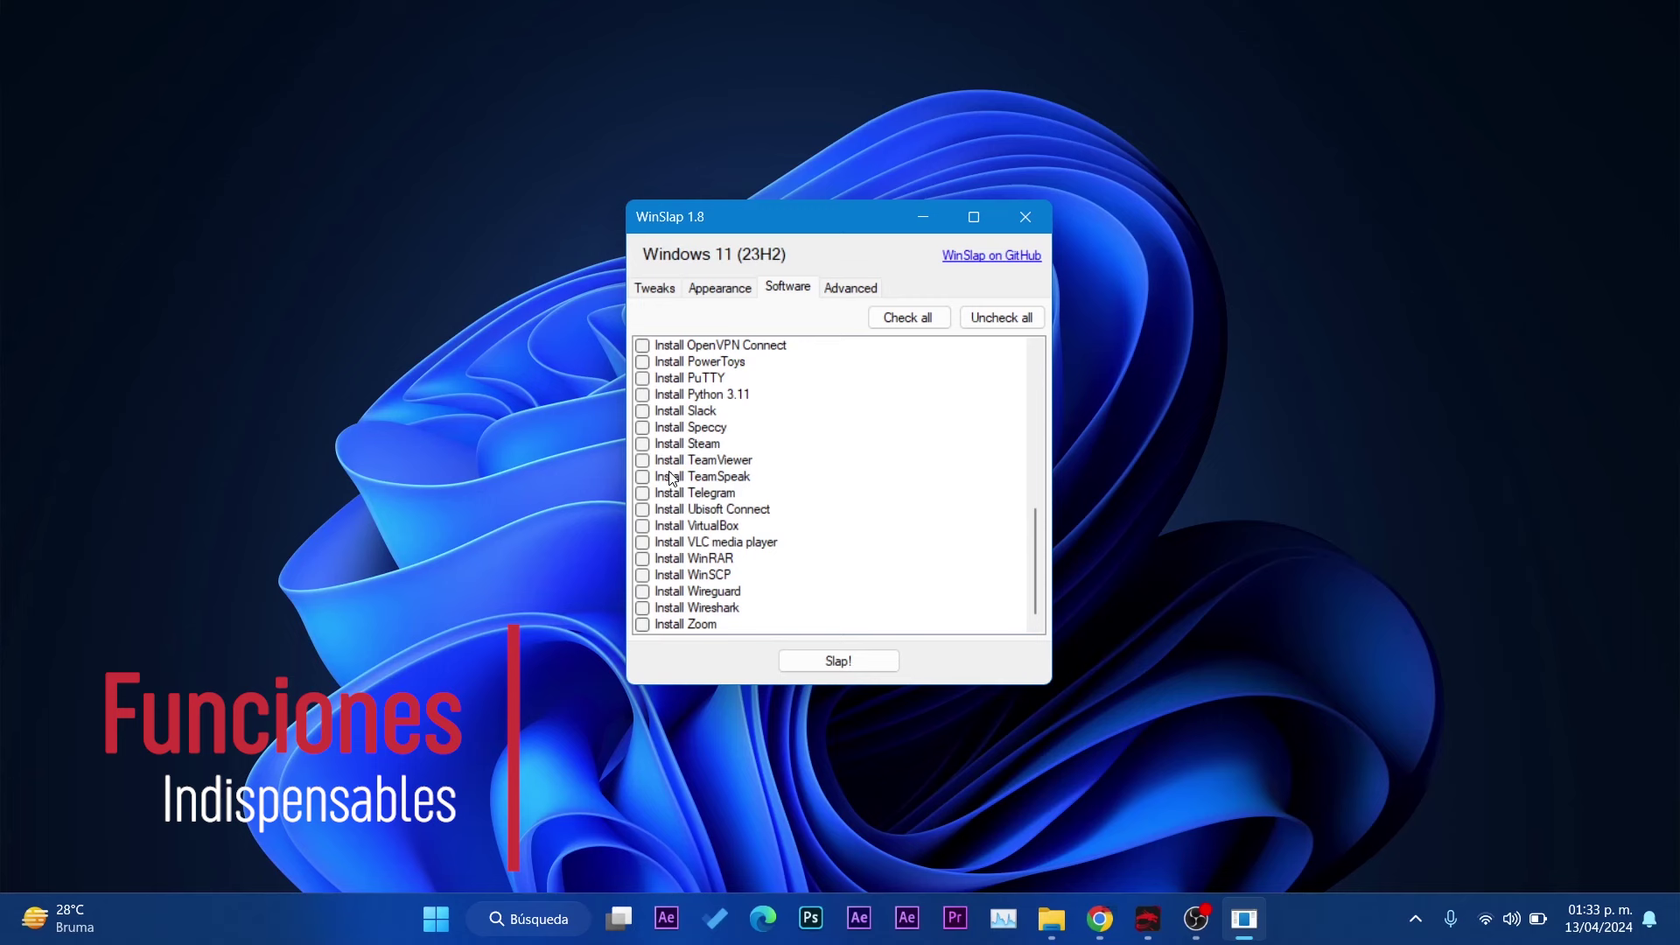
pyautogui.click(853, 289)
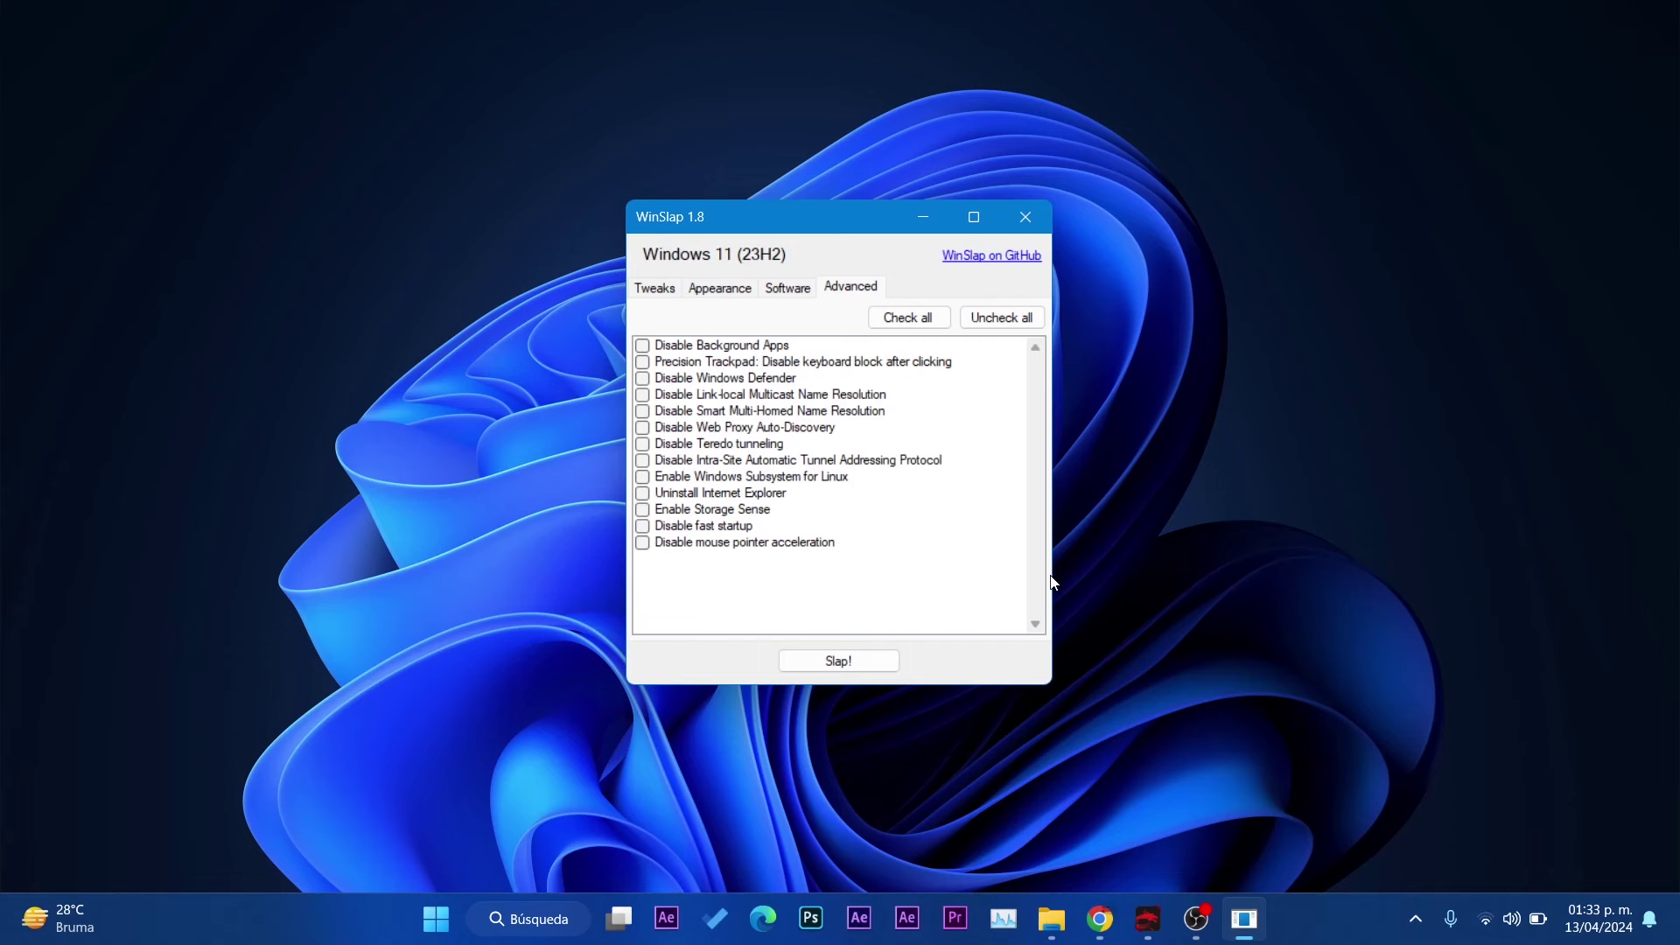
pyautogui.moveTo(833, 217)
pyautogui.mouseDown()
pyautogui.moveTo(811, 180)
pyautogui.moveTo(840, 185)
pyautogui.mouseUp()
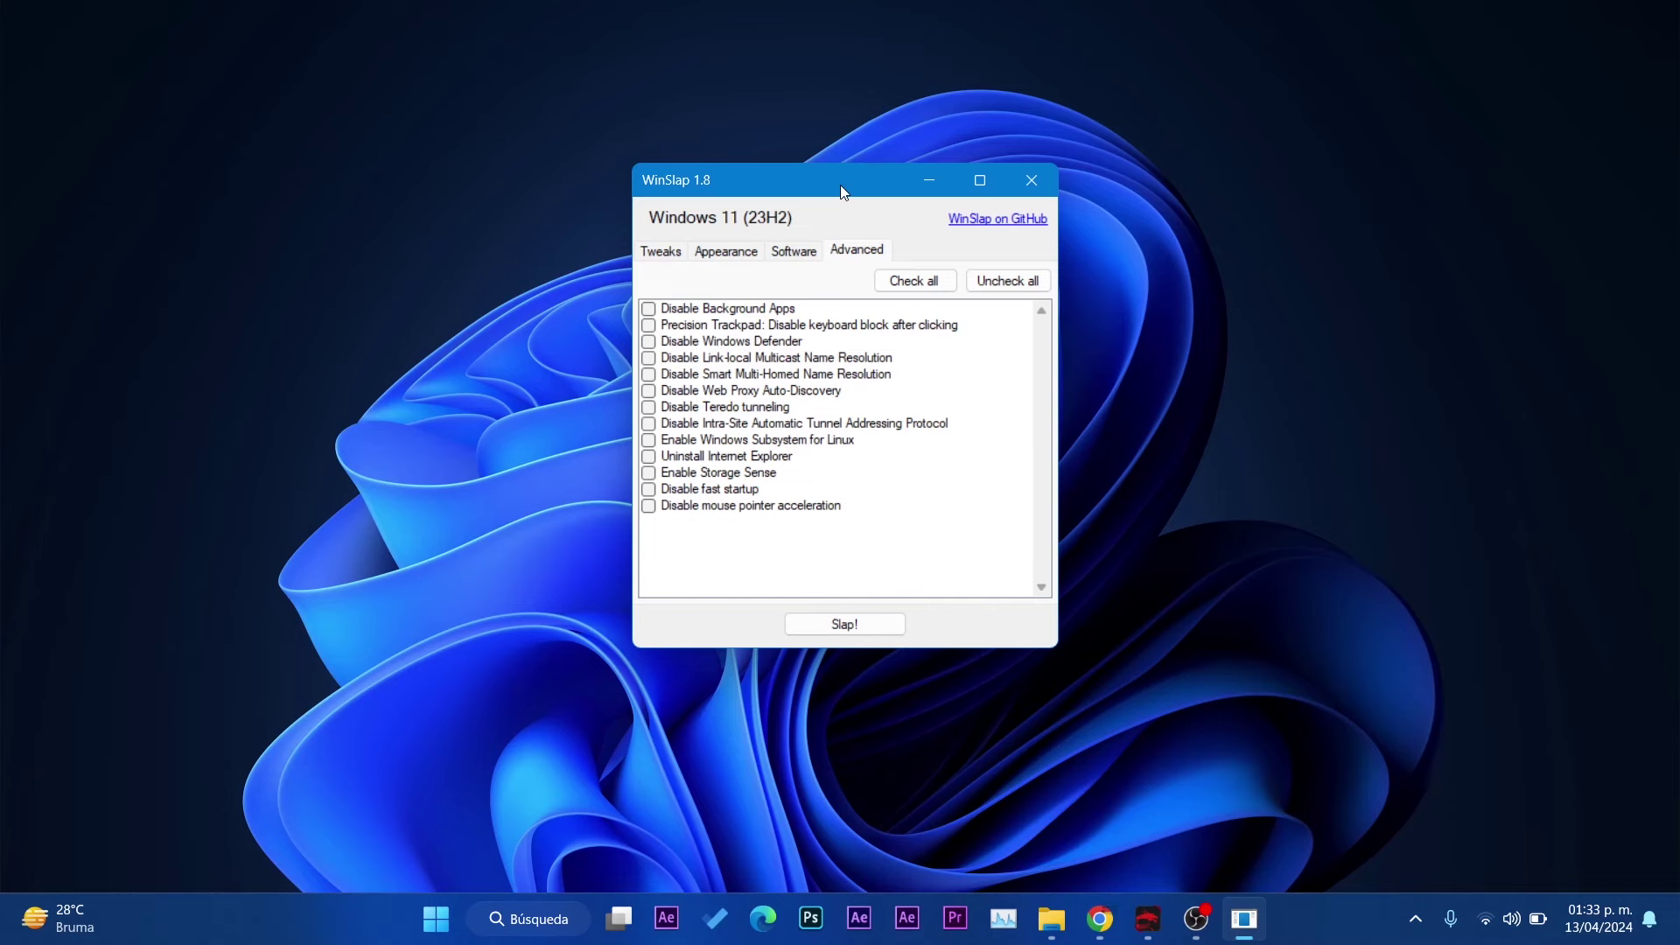
pyautogui.moveTo(873, 177); pyautogui.dragTo(907, 261)
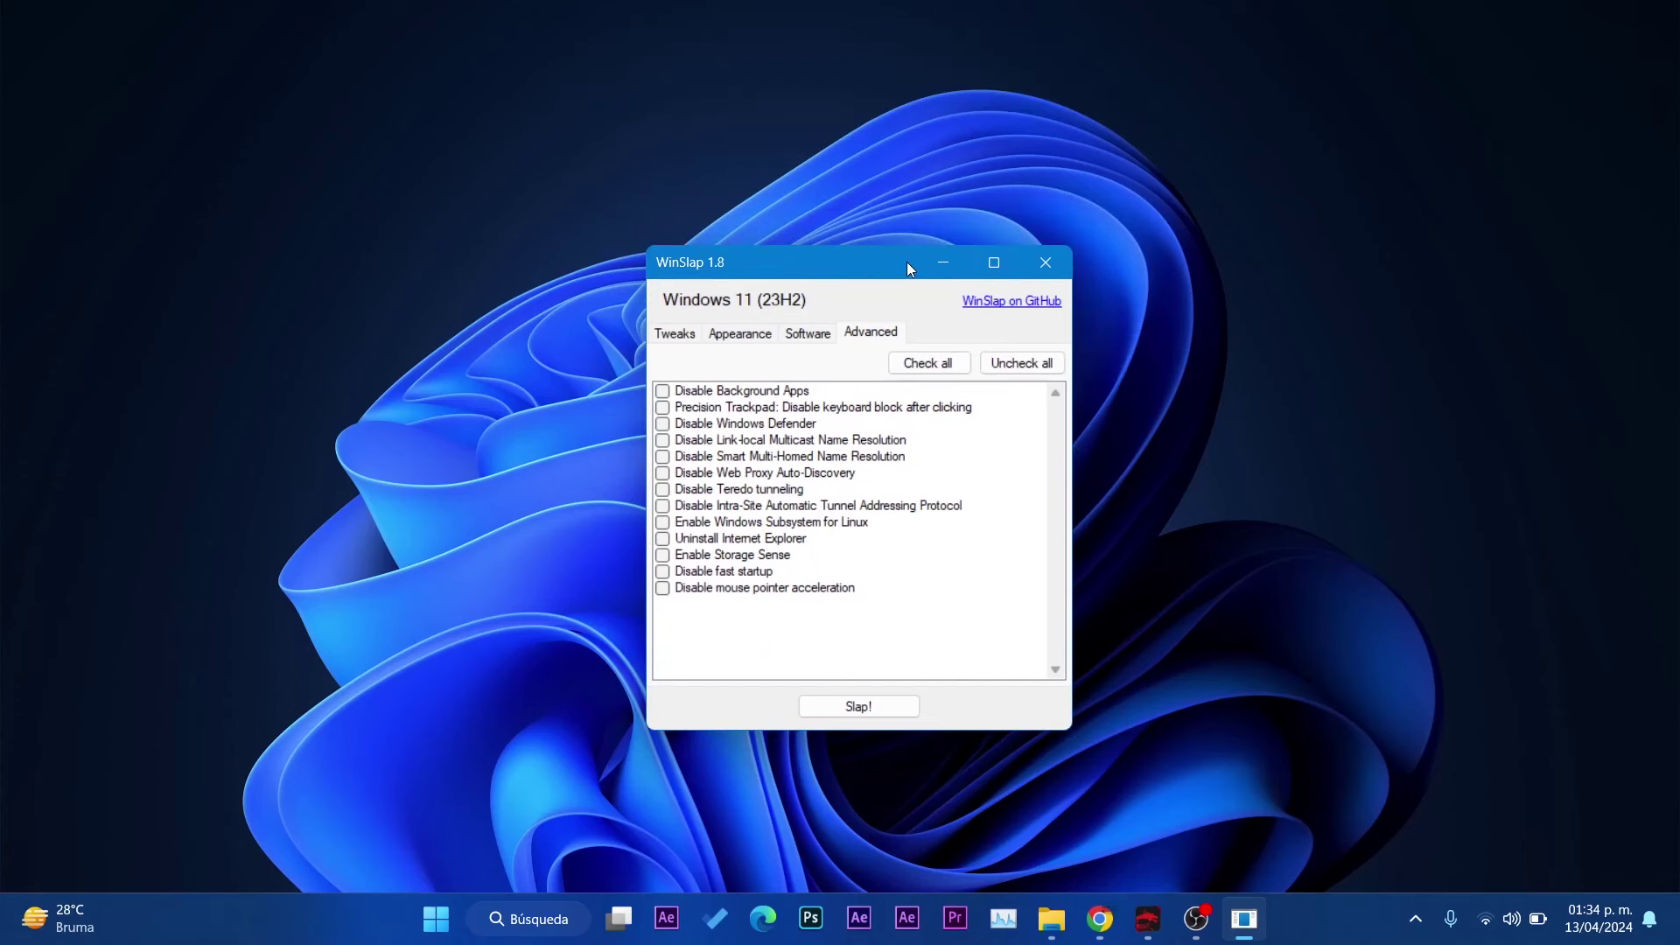